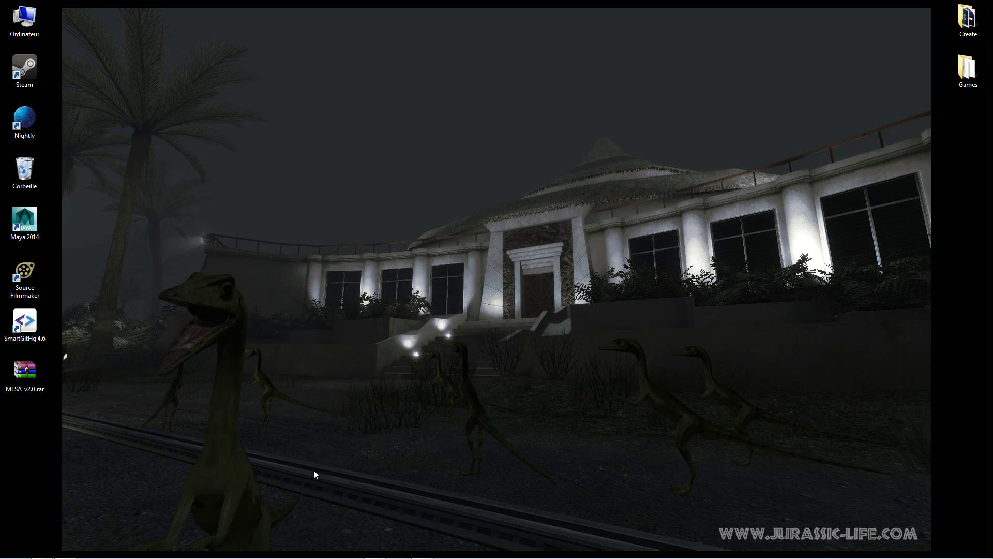
# - On the Puppet-Master MESA page, check the V 2.0 download row, then minimize Firefox Nightly
pyautogui.moveTo(317, 556)
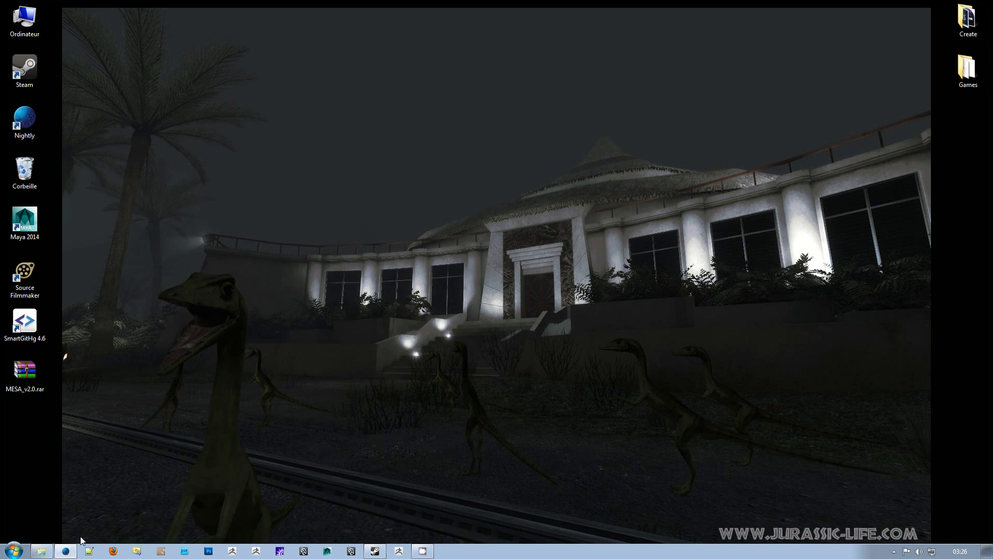
pyautogui.click(66, 550)
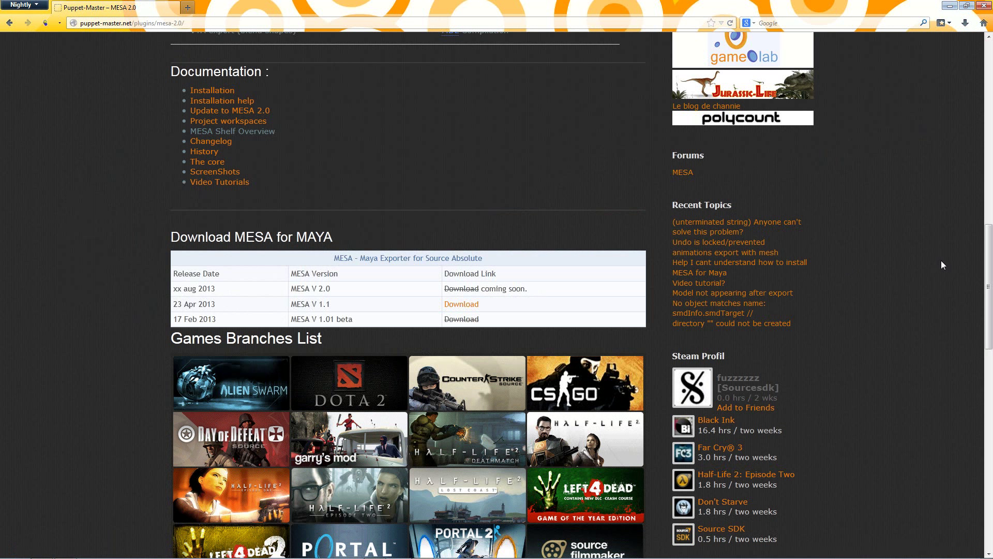
pyautogui.moveTo(988, 262); pyautogui.dragTo(989, 77)
pyautogui.scroll(-12, 961, 312)
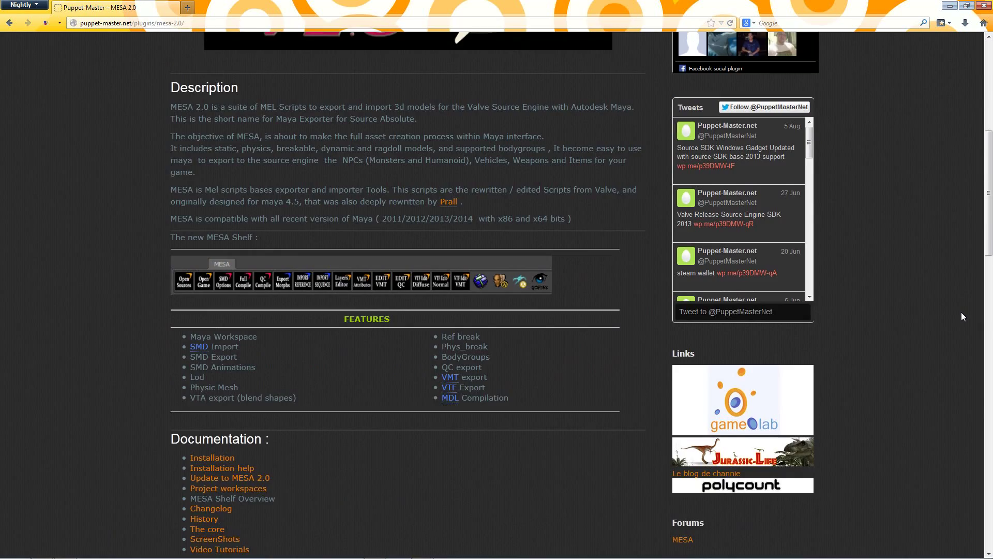
pyautogui.scroll(-3, 961, 315)
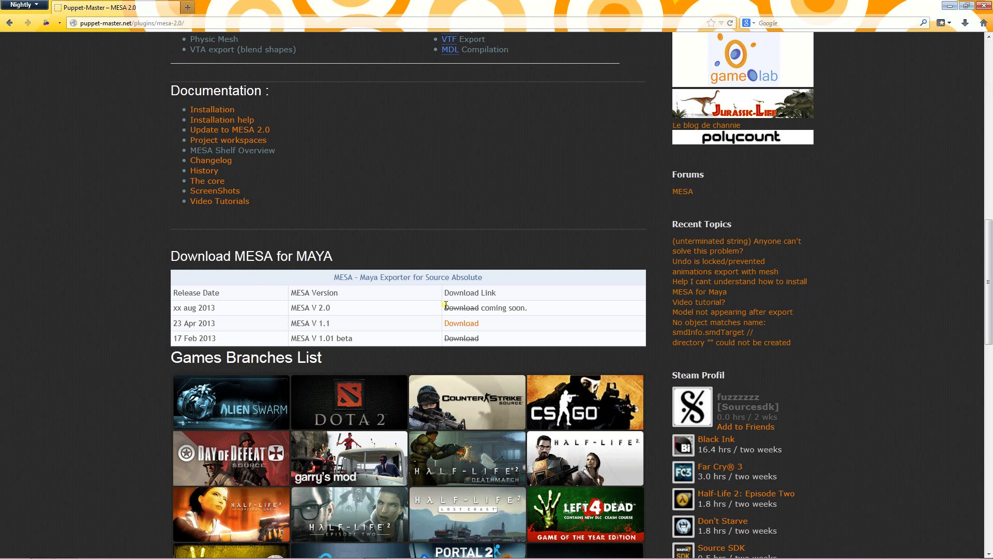
pyautogui.moveTo(445, 305); pyautogui.dragTo(526, 307)
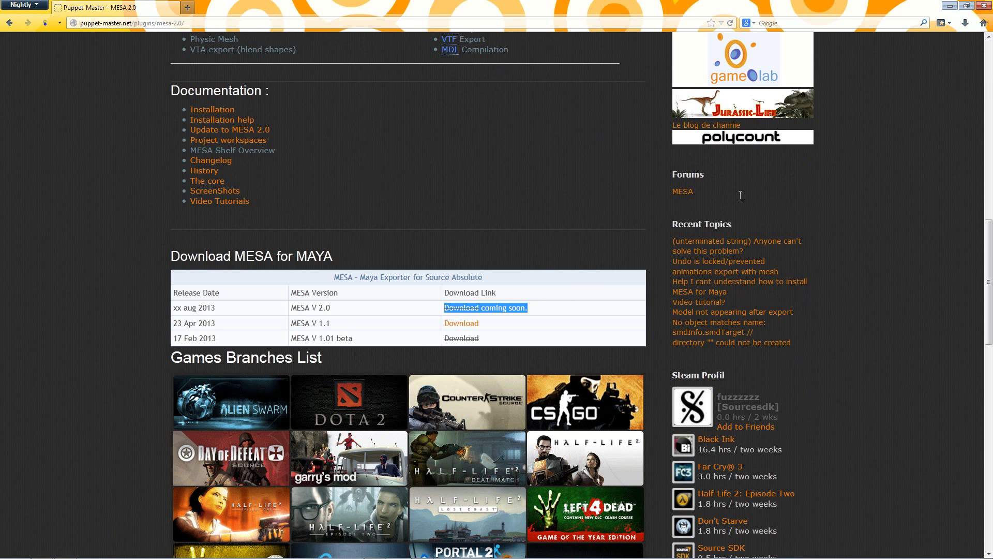
pyautogui.click(949, 6)
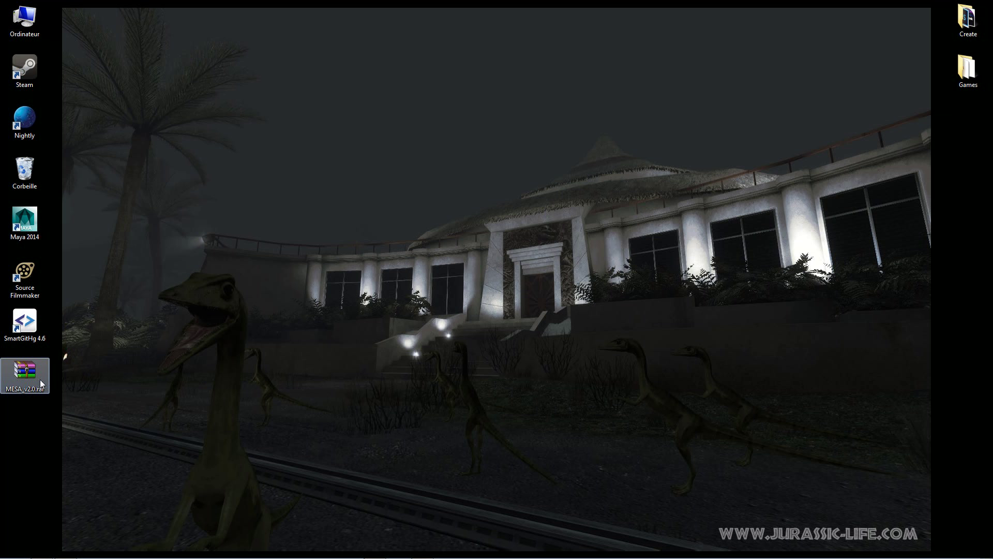
# - Open MESA_v2.0.rar in WinRAR, dismiss the licence reminder and browse into its MESA folder
pyautogui.doubleClick(26, 380)
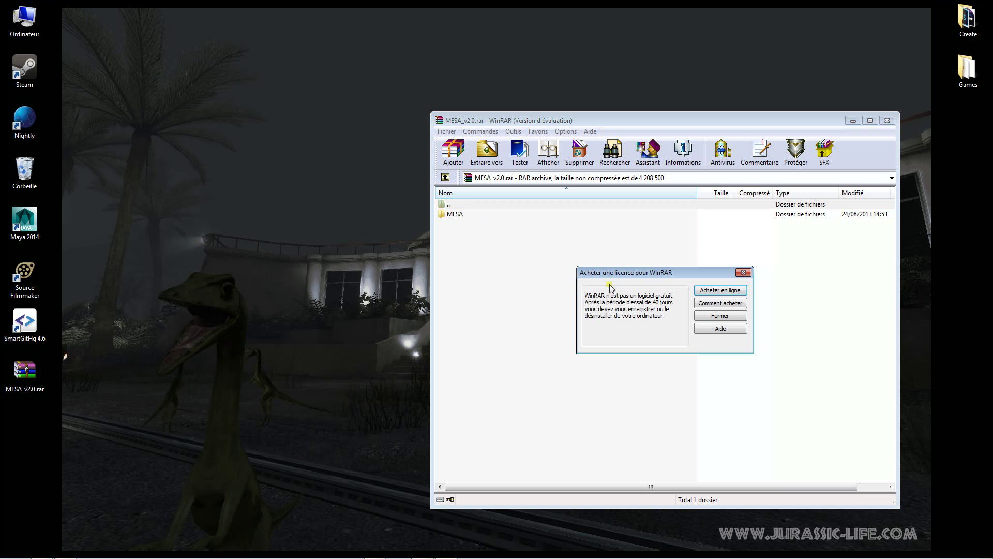
pyautogui.click(733, 317)
pyautogui.doubleClick(458, 214)
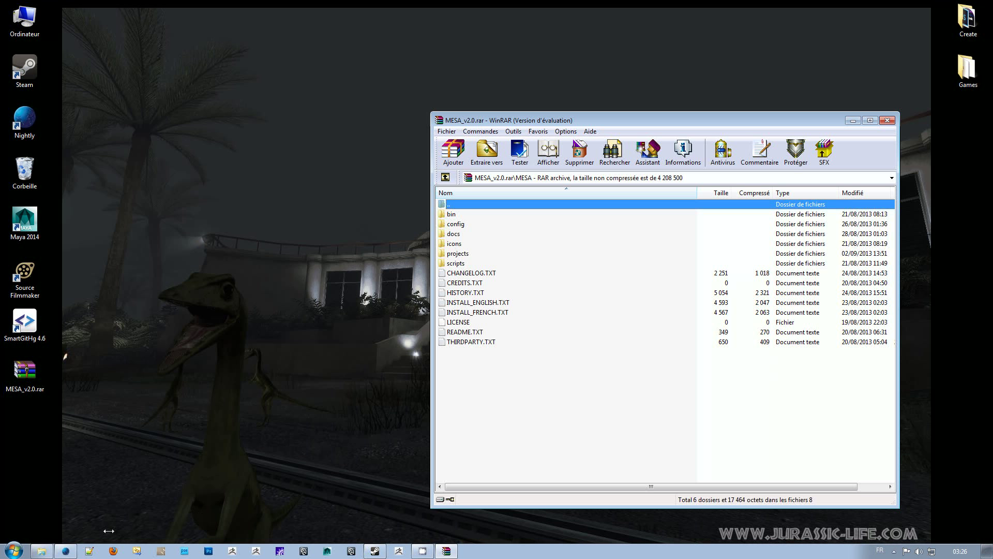
# - Drag the archive's MESA folder into Explorer on My Passport (G:) to extract it
pyautogui.click(43, 551)
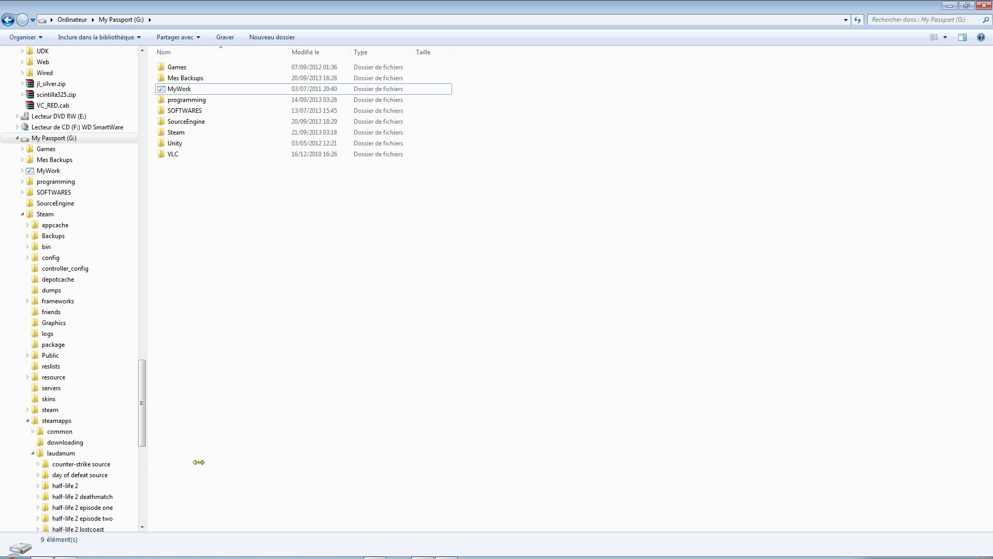
pyautogui.hotkey('alt', 'Tab')
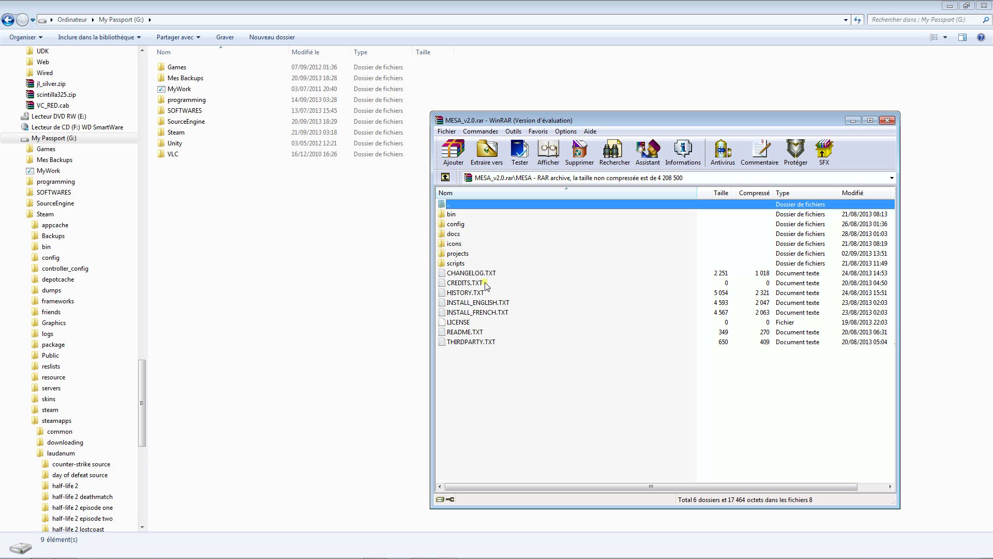
pyautogui.doubleClick(468, 204)
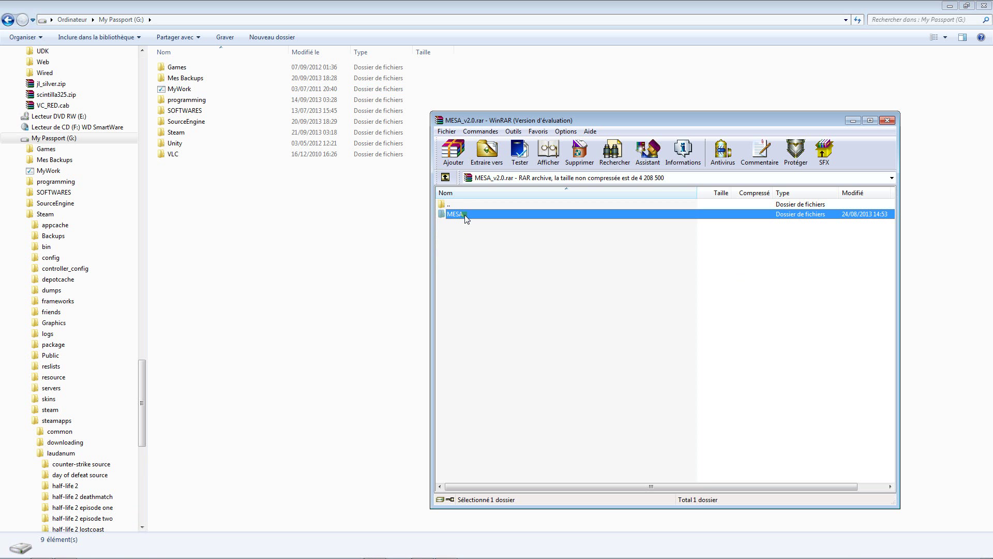
pyautogui.moveTo(468, 219); pyautogui.dragTo(246, 223)
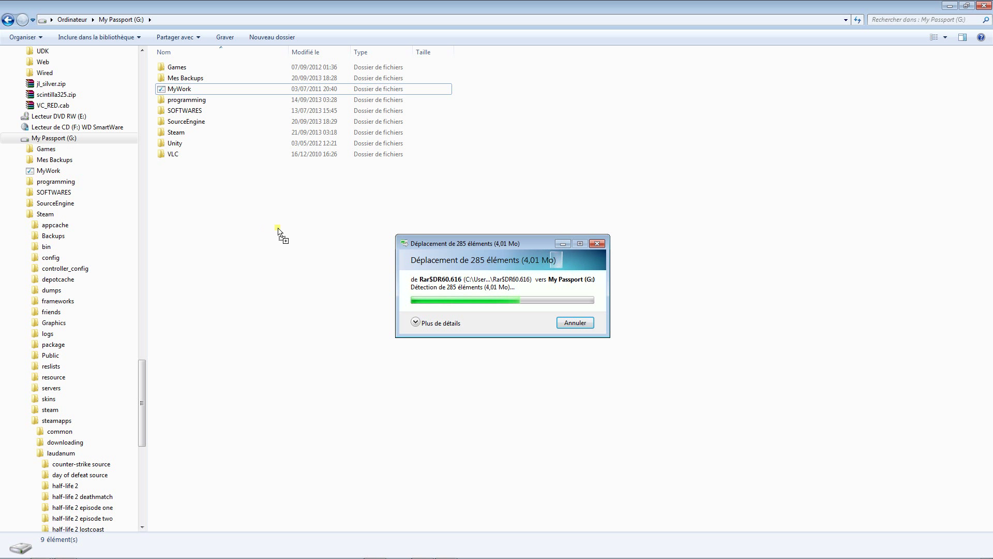
pyautogui.click(228, 223)
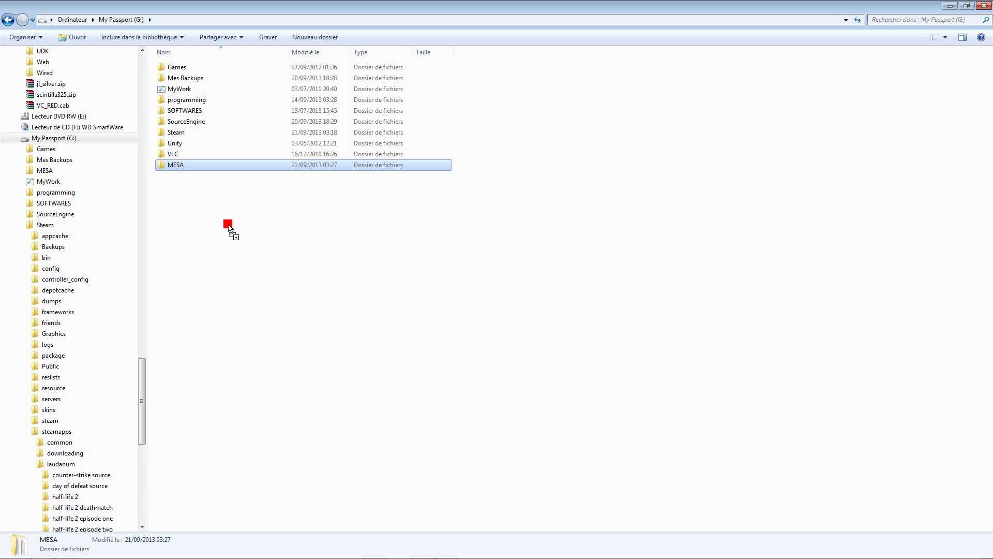
# - Browse into G:\MESA\config and open Mesa_config.bat in Notepad for editing
pyautogui.click(198, 166)
pyautogui.doubleClick(199, 166)
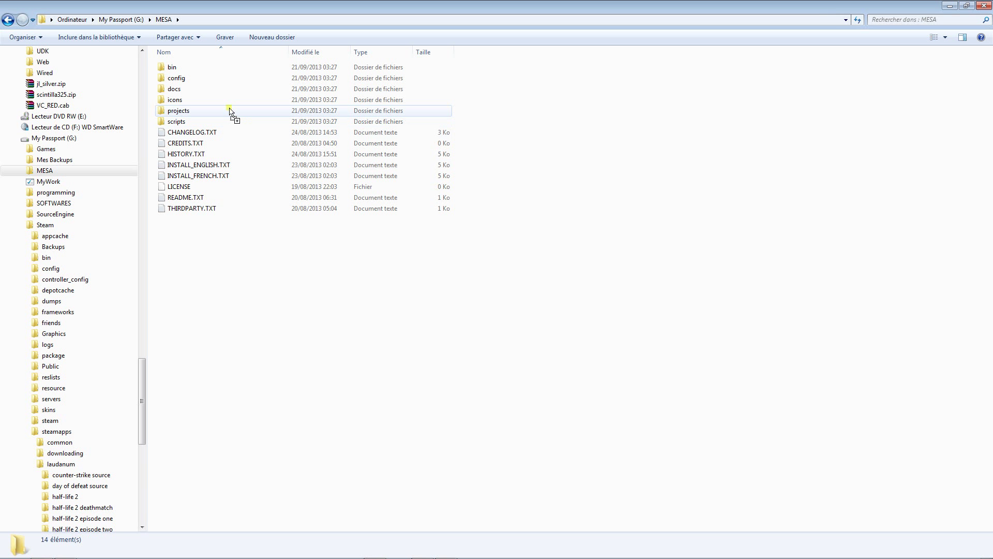
pyautogui.moveTo(190, 81); pyautogui.dragTo(191, 79)
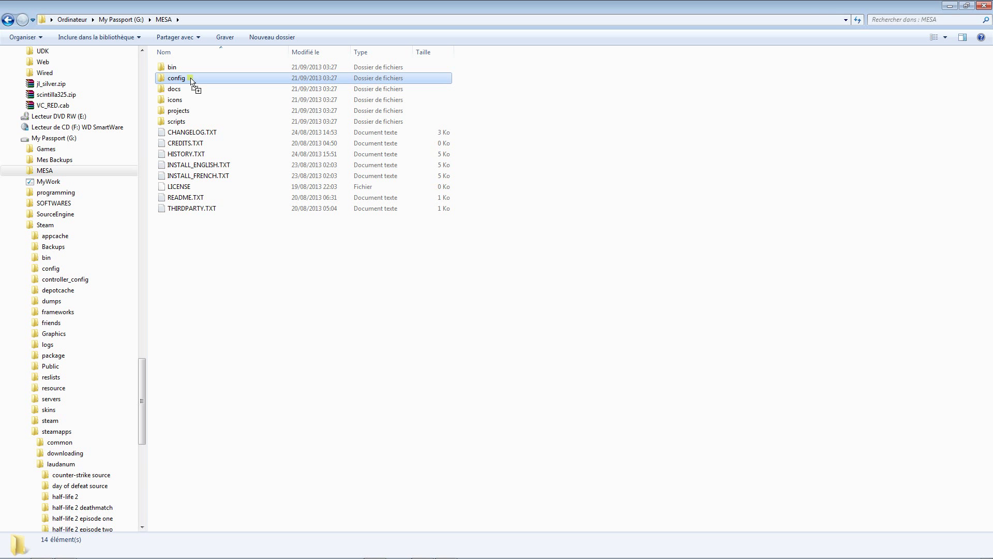
pyautogui.doubleClick(191, 79)
pyautogui.moveTo(196, 95)
pyautogui.mouseDown()
pyautogui.moveTo(205, 103)
pyautogui.moveTo(202, 94)
pyautogui.mouseUp()
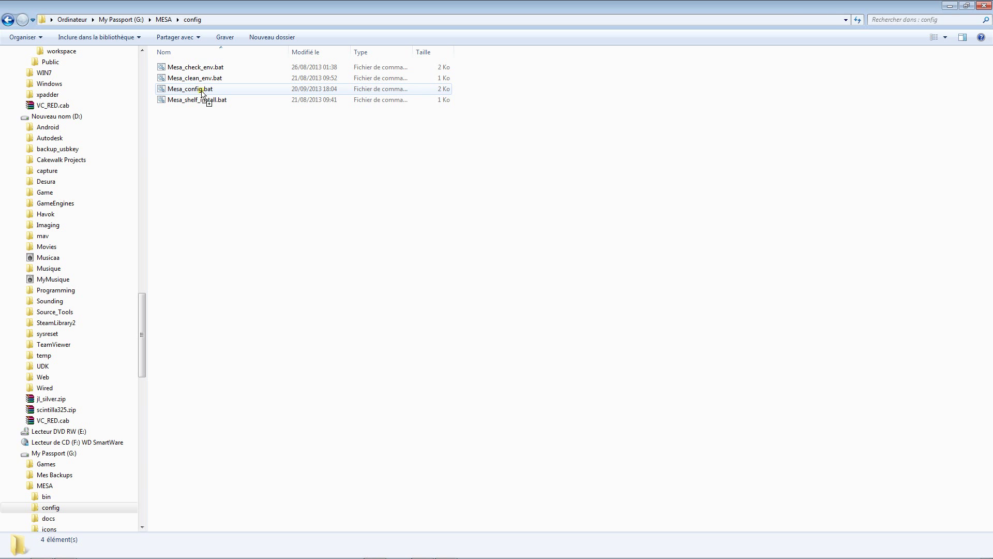
pyautogui.moveTo(201, 91); pyautogui.dragTo(195, 95)
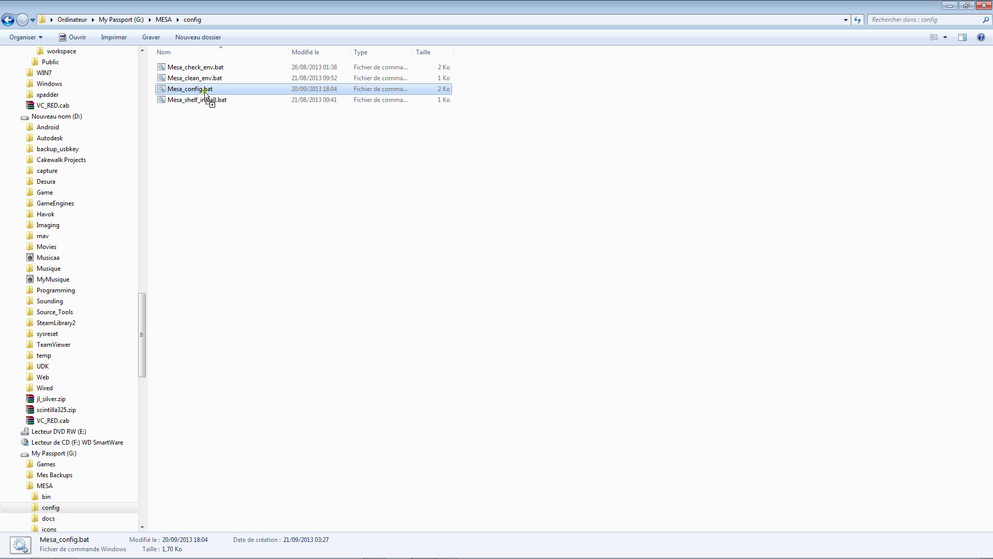
pyautogui.rightClick(205, 94)
pyautogui.click(185, 109)
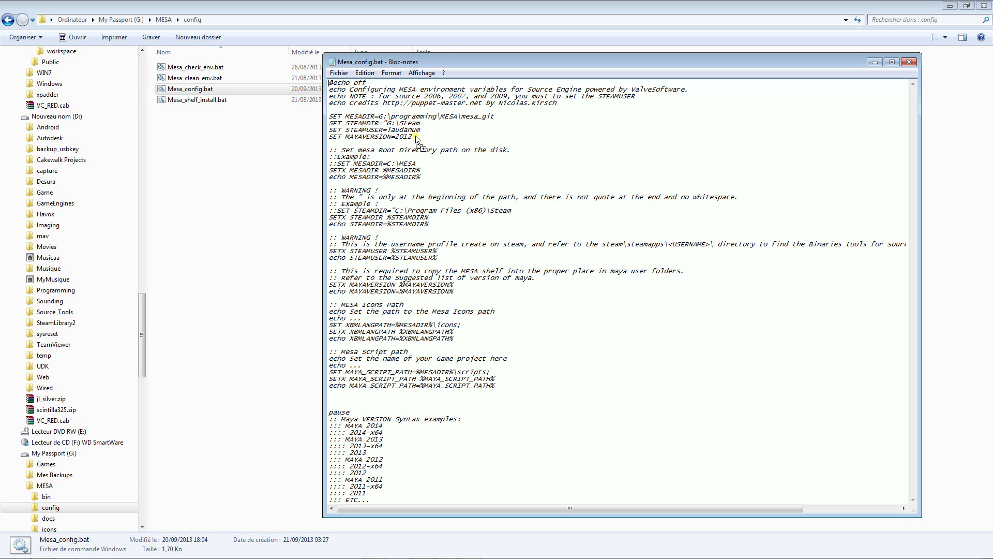
# - Review the four SET lines, then copy the G:\MESA path from Explorer's address bar back to Notepad
pyautogui.moveTo(413, 139); pyautogui.dragTo(341, 119)
pyautogui.moveTo(412, 137); pyautogui.dragTo(328, 376)
pyautogui.click(391, 340)
pyautogui.click(245, 19)
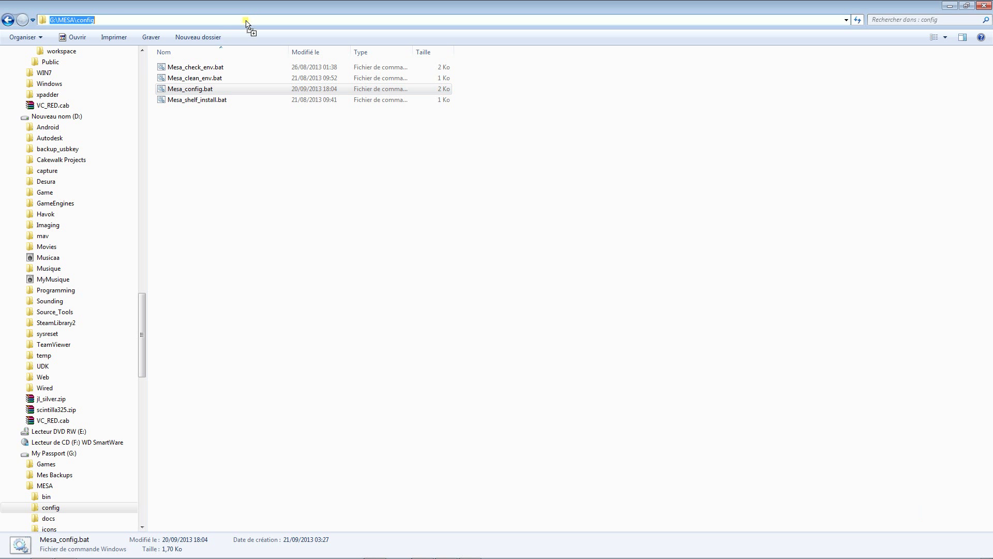
pyautogui.moveTo(65, 25); pyautogui.dragTo(496, 122)
pyautogui.hotkey('alt', 'Tab')
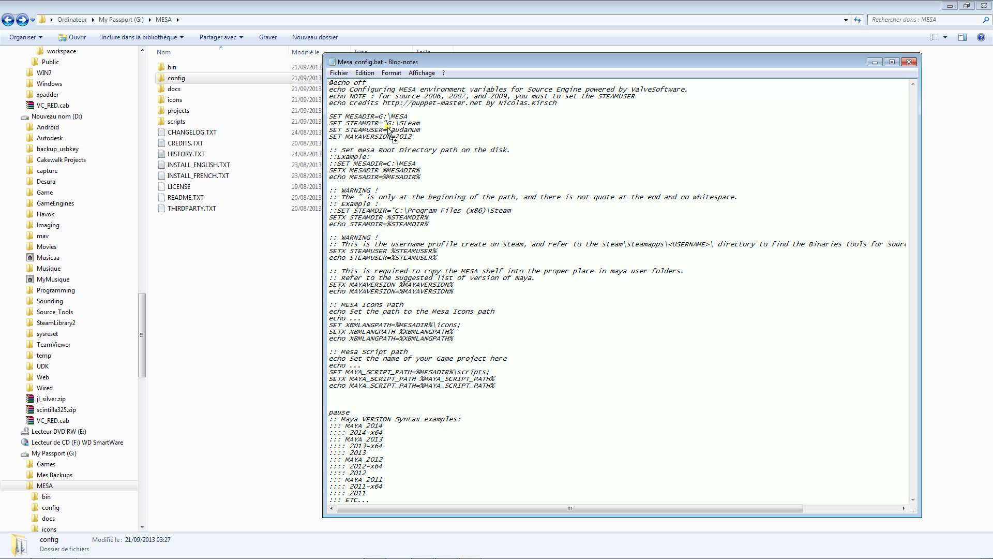
pyautogui.moveTo(389, 130); pyautogui.dragTo(427, 128)
pyautogui.hotkey('alt', 'Tab')
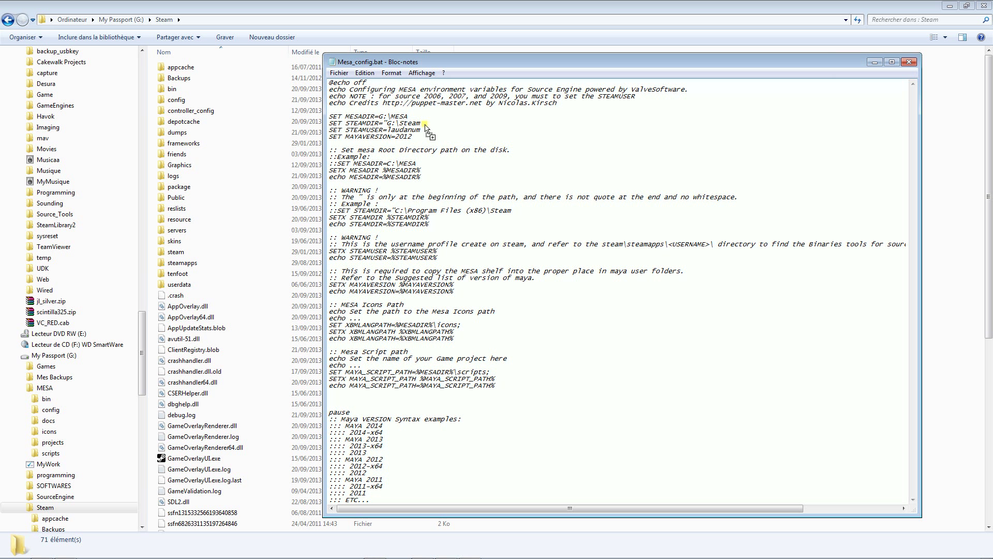
pyautogui.moveTo(425, 127)
pyautogui.mouseDown()
pyautogui.moveTo(345, 130)
pyautogui.moveTo(421, 132)
pyautogui.moveTo(418, 142)
pyautogui.mouseUp()
pyautogui.moveTo(418, 142); pyautogui.dragTo(179, 69)
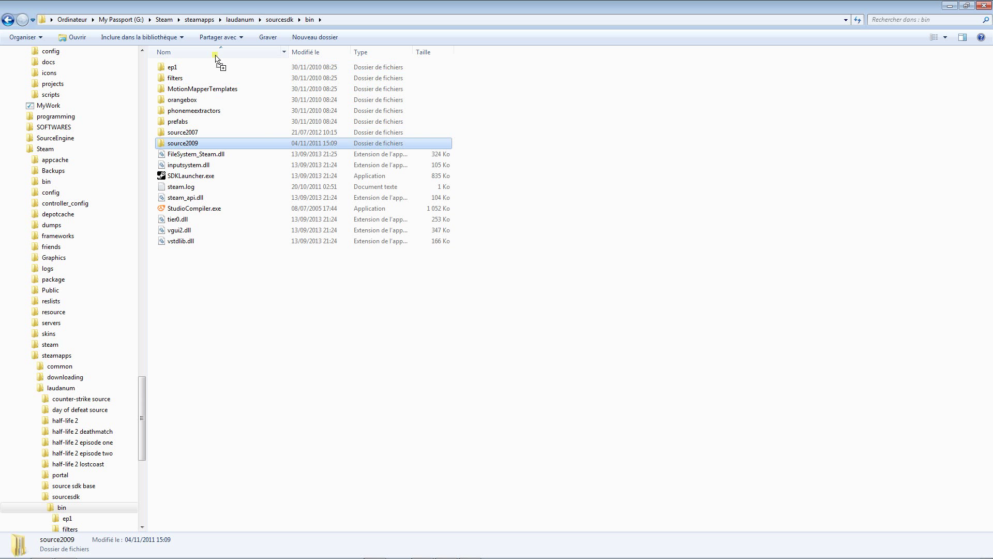
pyautogui.moveTo(258, 42); pyautogui.dragTo(427, 135)
pyautogui.hotkey('alt', 'Tab')
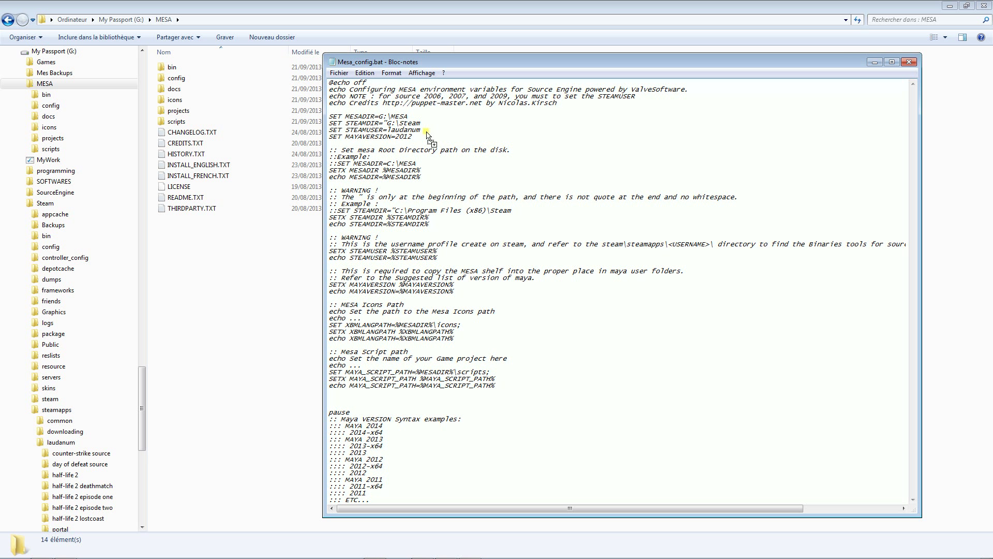
# - Change SET MAYAVERSION to 2013, deleting the -x64 suffix, and review the version examples
pyautogui.moveTo(426, 134); pyautogui.dragTo(396, 139)
pyautogui.press('BackSpace')
pyautogui.write('3')
pyautogui.hotkey('shift', 'End')
pyautogui.press('Delete')
pyautogui.moveTo(383, 494); pyautogui.dragTo(427, 199)
pyautogui.moveTo(428, 199); pyautogui.dragTo(458, 214)
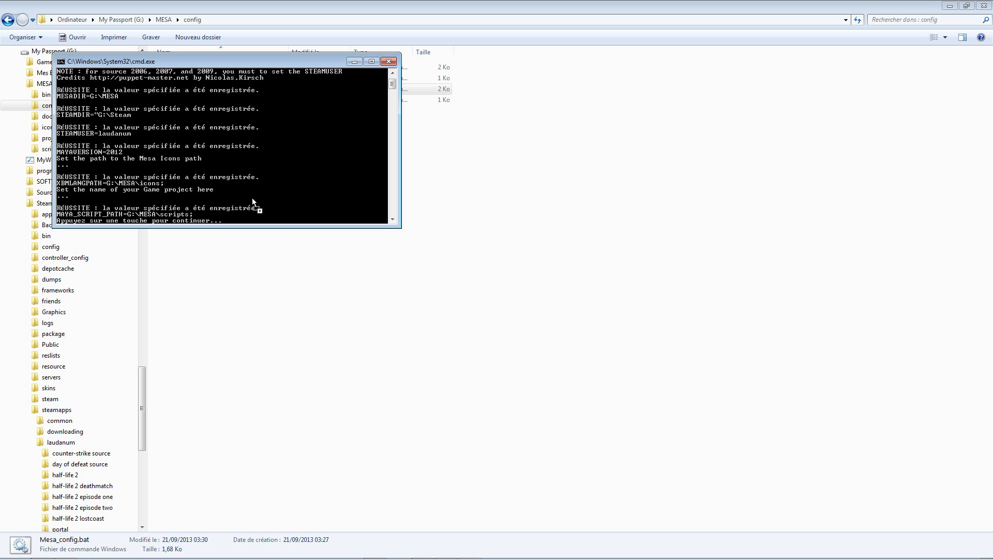
# - Close the finished configuration console and return to G:\MESA\config in Explorer
pyautogui.click(388, 62)
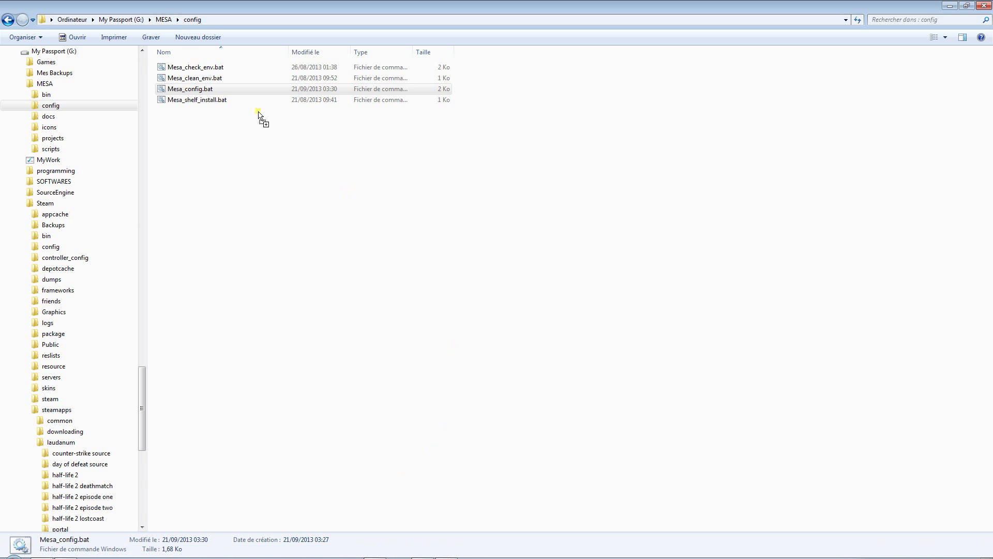
pyautogui.click(167, 21)
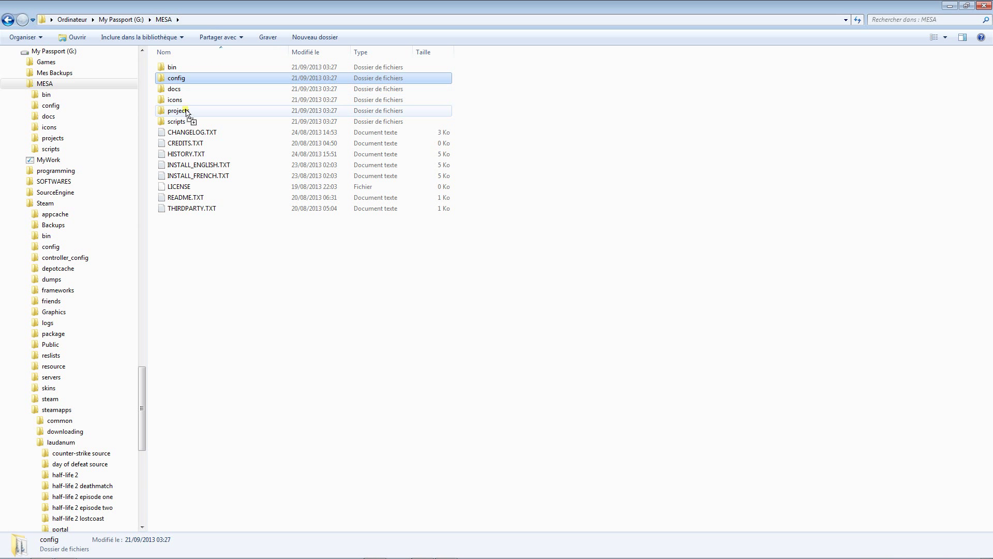
pyautogui.doubleClick(174, 79)
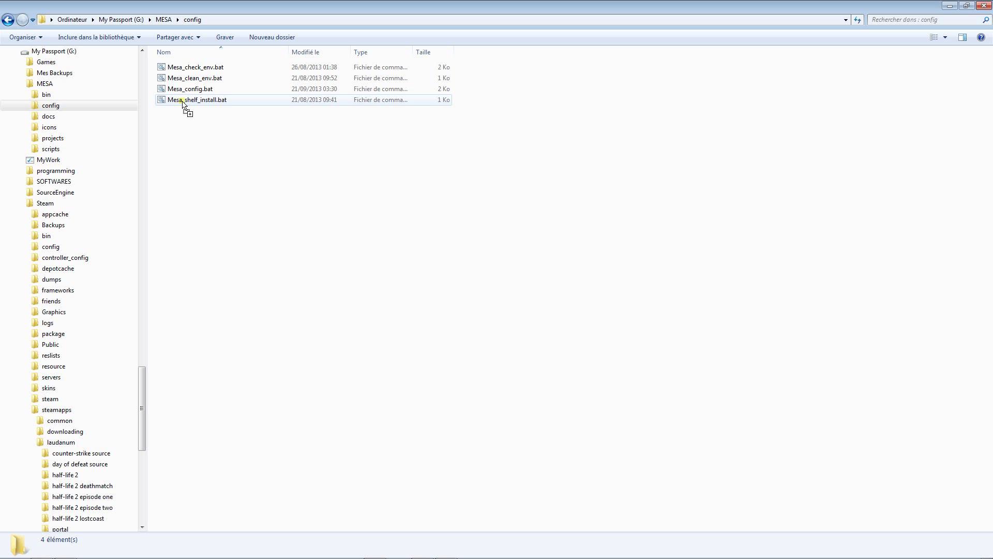
pyautogui.moveTo(183, 103); pyautogui.dragTo(191, 103)
# - Run Mesa_shelf_install.bat as administrator, close its console and go up to G:\MESA
pyautogui.moveTo(191, 102); pyautogui.dragTo(195, 105)
pyautogui.rightClick(195, 107)
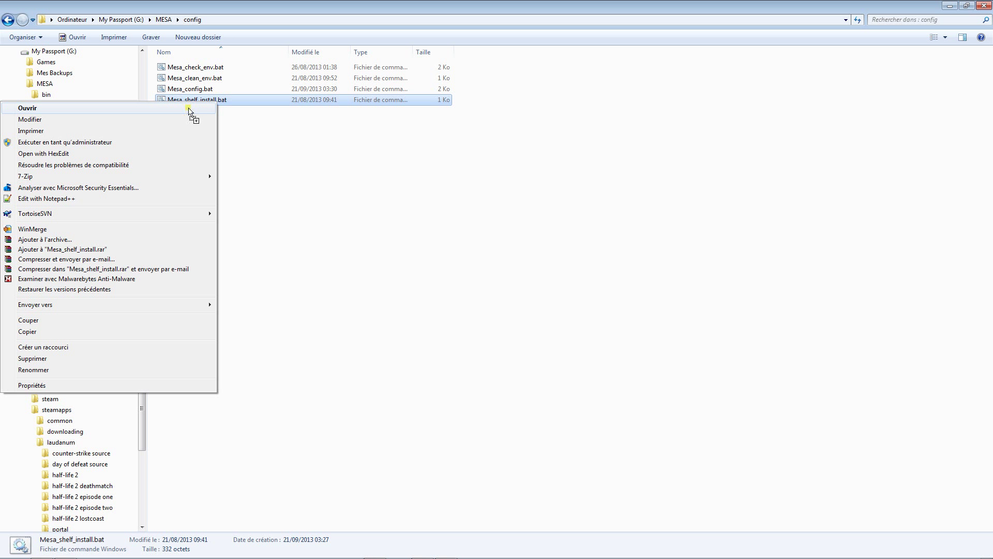
pyautogui.click(173, 138)
pyautogui.click(536, 317)
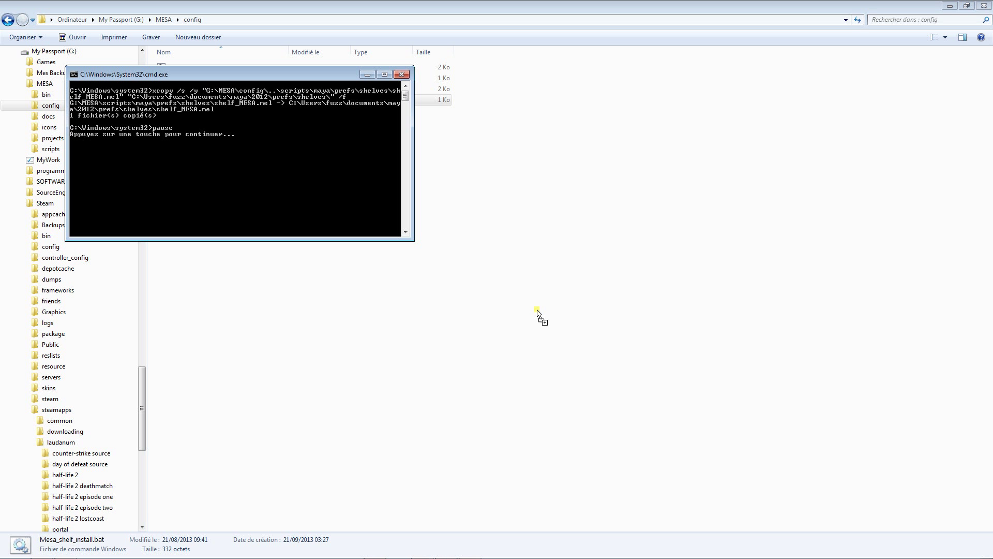
pyautogui.press('Return')
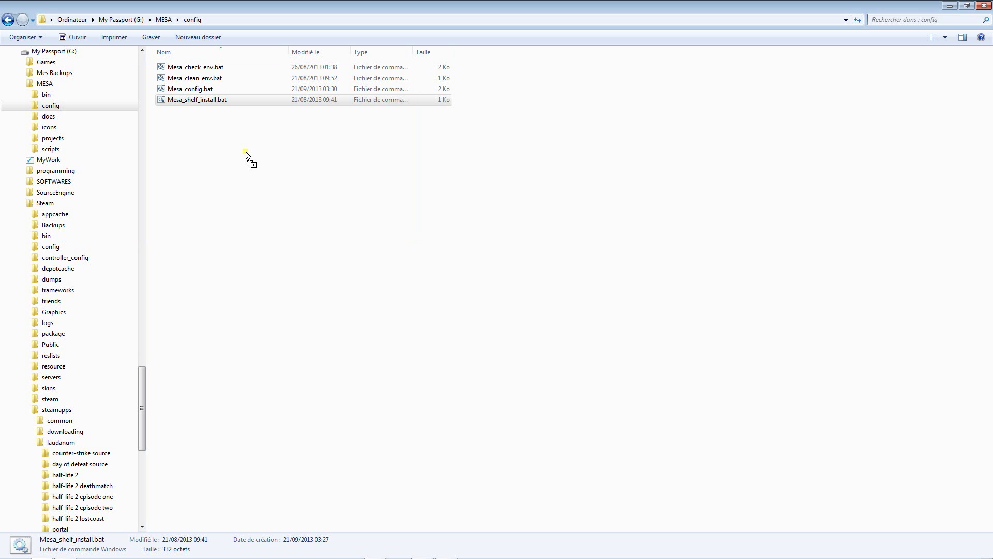
pyautogui.click(164, 19)
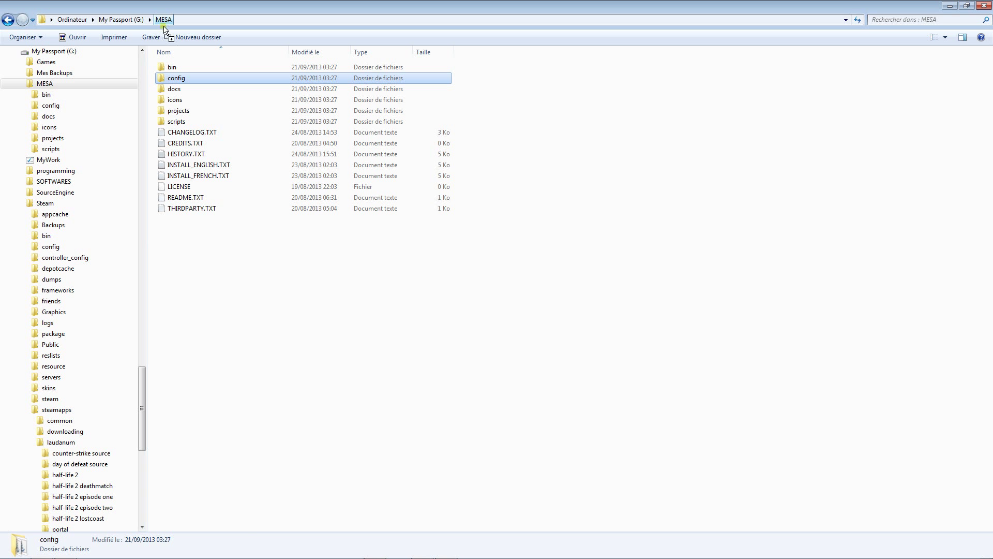
# - Open the MESA scripts folder to inspect its .mel files
pyautogui.doubleClick(175, 123)
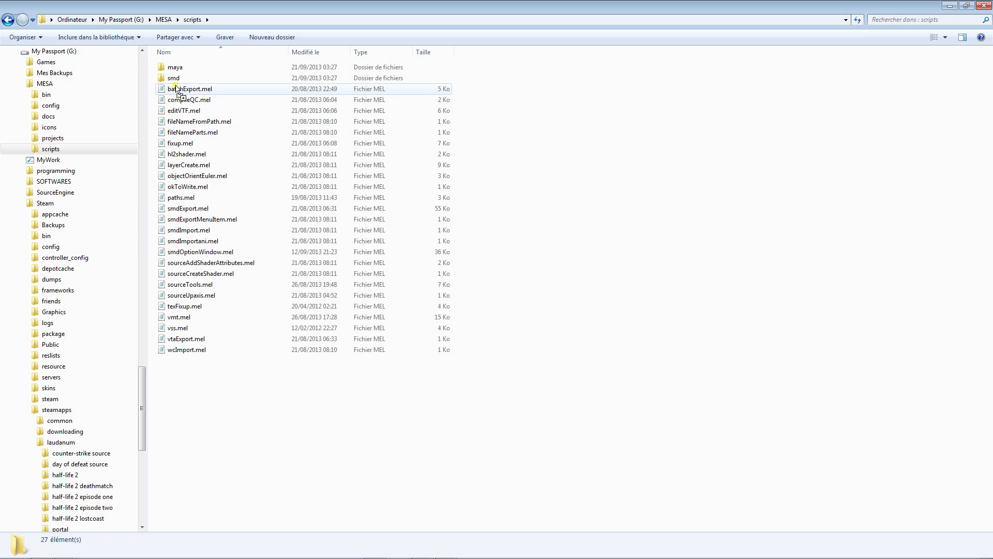
pyautogui.moveTo(175, 69); pyautogui.dragTo(165, 23)
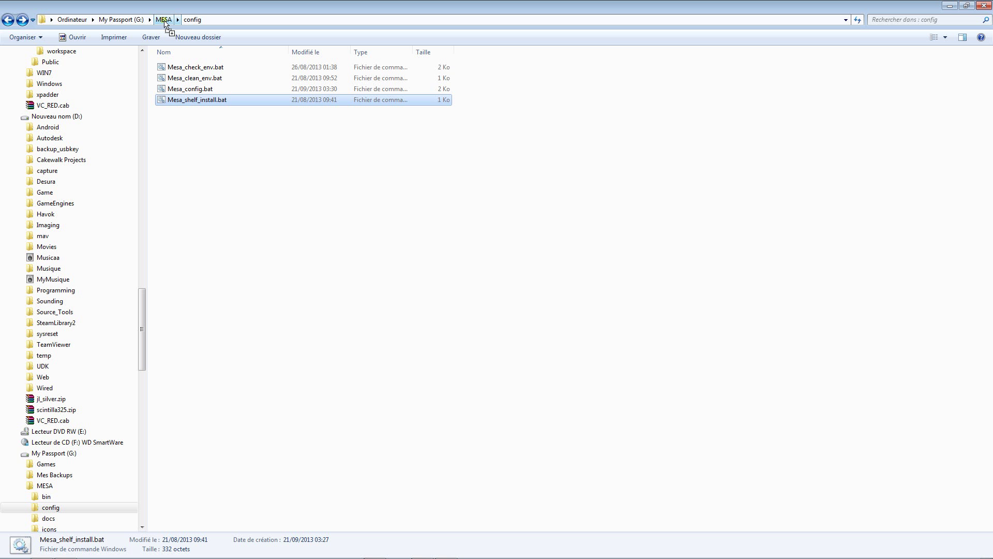
# - Navigate from G:\MESA into projects and then the Dreams_2013_SP folder
pyautogui.moveTo(165, 23); pyautogui.dragTo(225, 330)
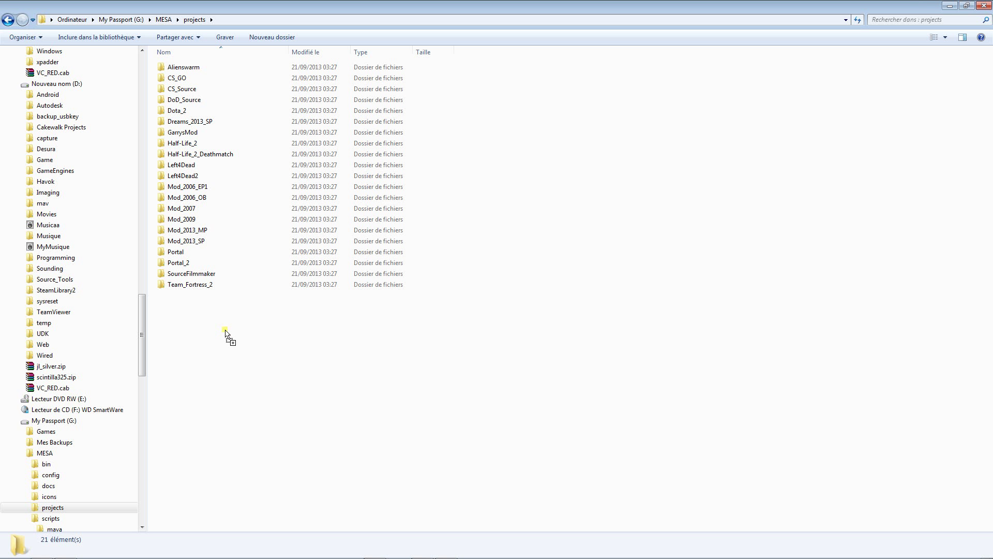
pyautogui.moveTo(225, 331); pyautogui.dragTo(206, 126)
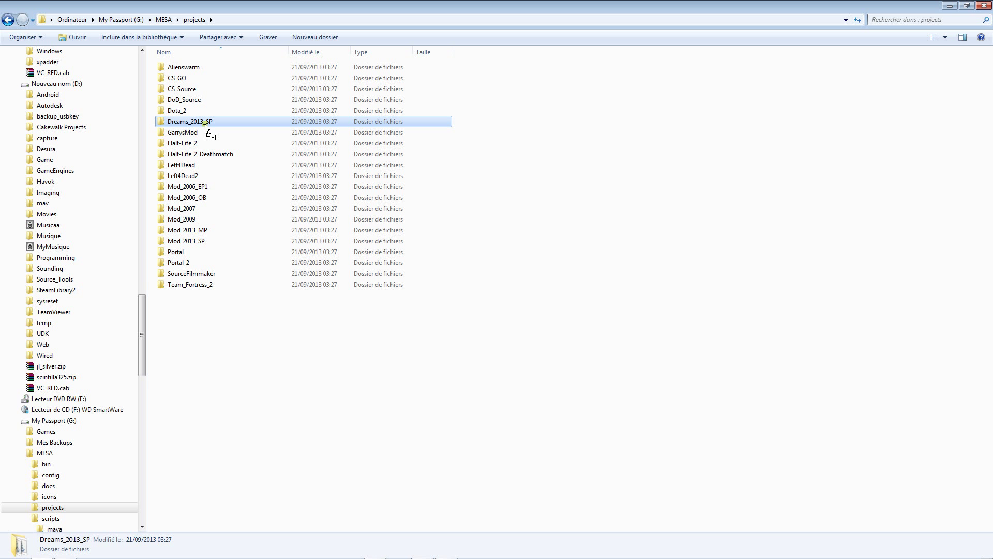
pyautogui.moveTo(205, 126); pyautogui.dragTo(206, 129)
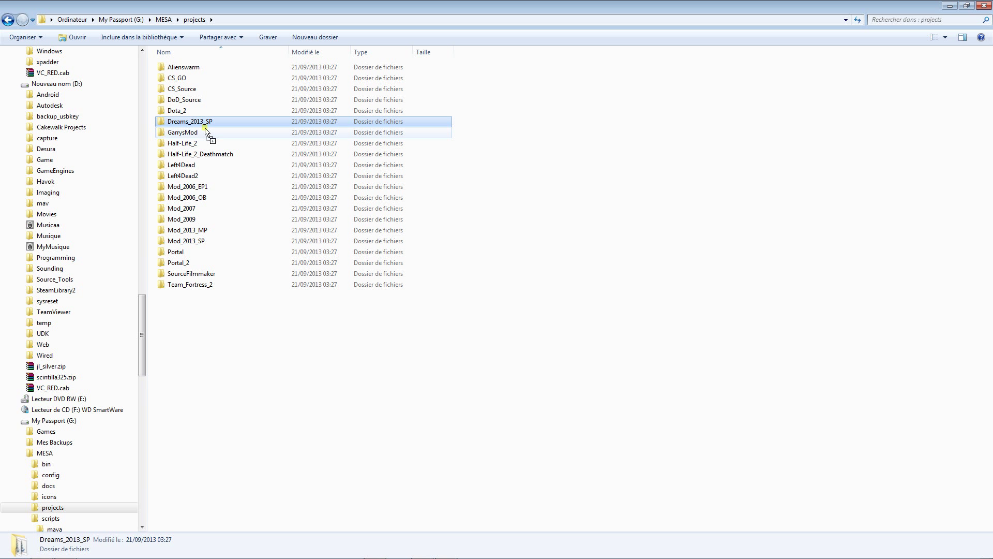
pyautogui.moveTo(206, 131); pyautogui.dragTo(195, 141)
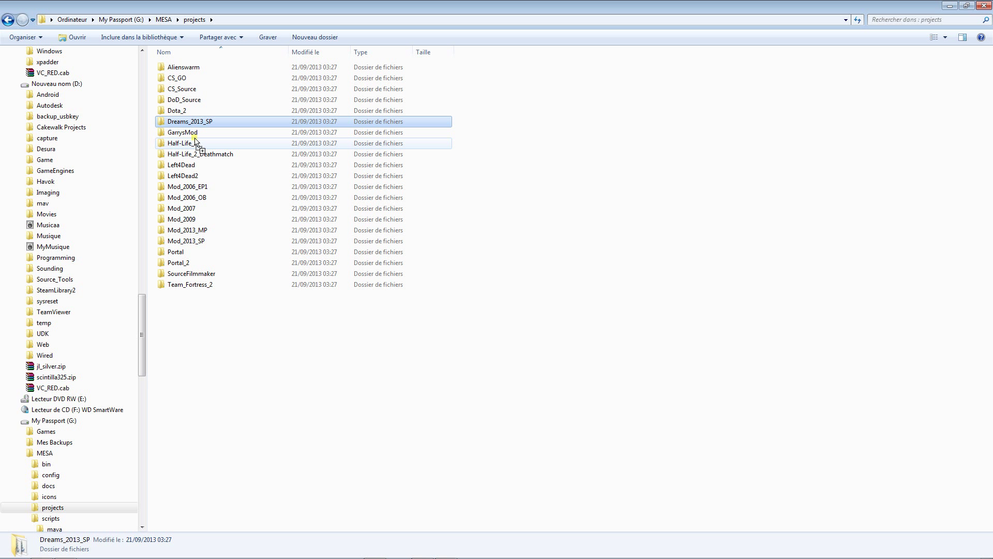
pyautogui.moveTo(196, 141); pyautogui.dragTo(195, 104)
# - Open Dreams_2013_SP.bat in Notepad and review its SET lines, selecting Dreams_2013_SP in GAME_PROJECT_SRC
pyautogui.rightClick(195, 104)
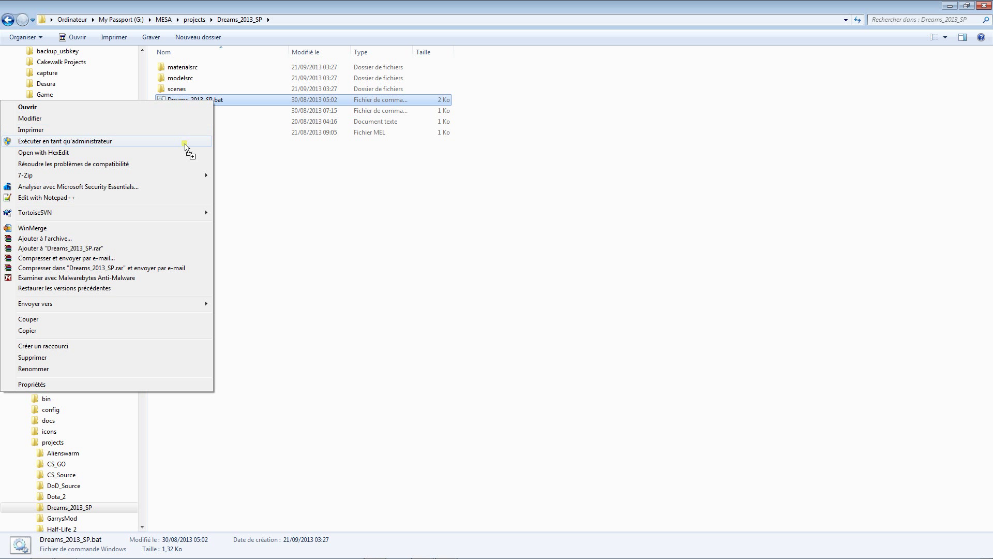
pyautogui.click(187, 119)
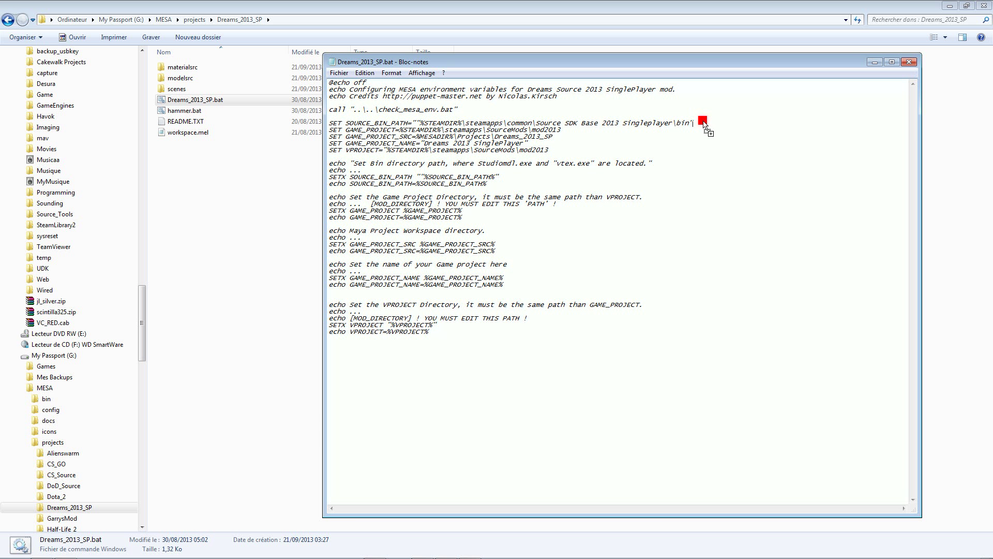
pyautogui.press('Return')
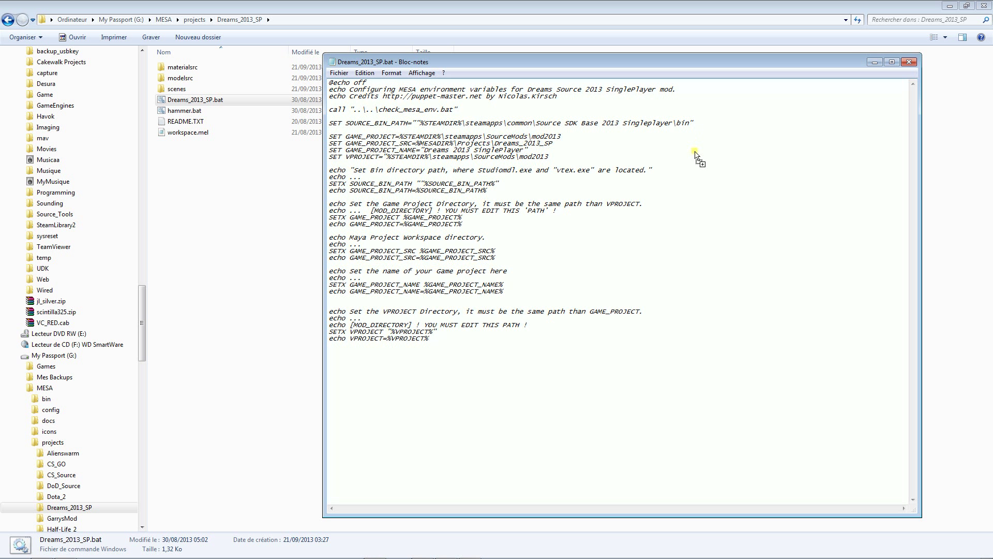
pyautogui.press('Delete')
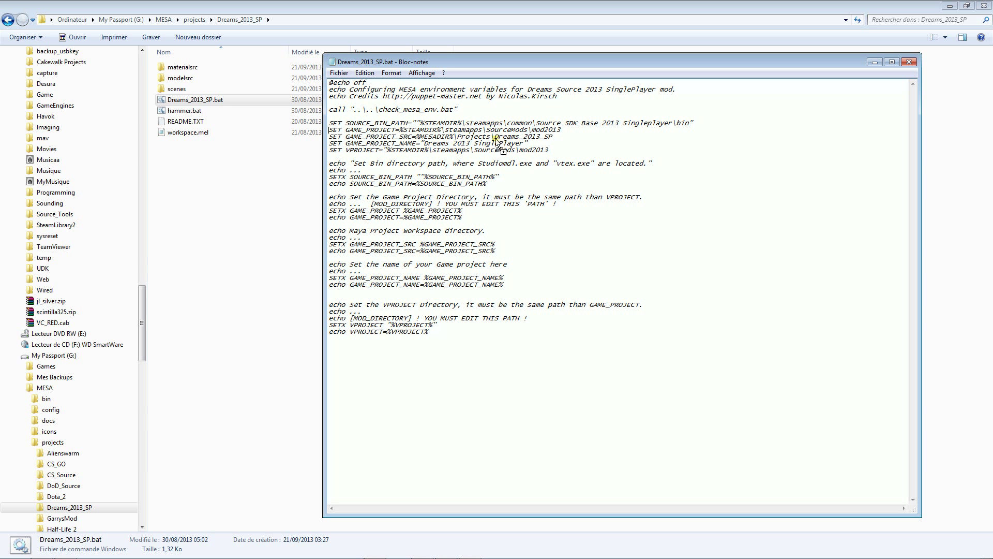
pyautogui.moveTo(495, 137); pyautogui.dragTo(570, 135)
# - In Dreams_2013_SP.bat, change mod2013 to dreams on the GAME_PROJECT and VPROJECT lines
pyautogui.hotkey('alt', 'Tab')
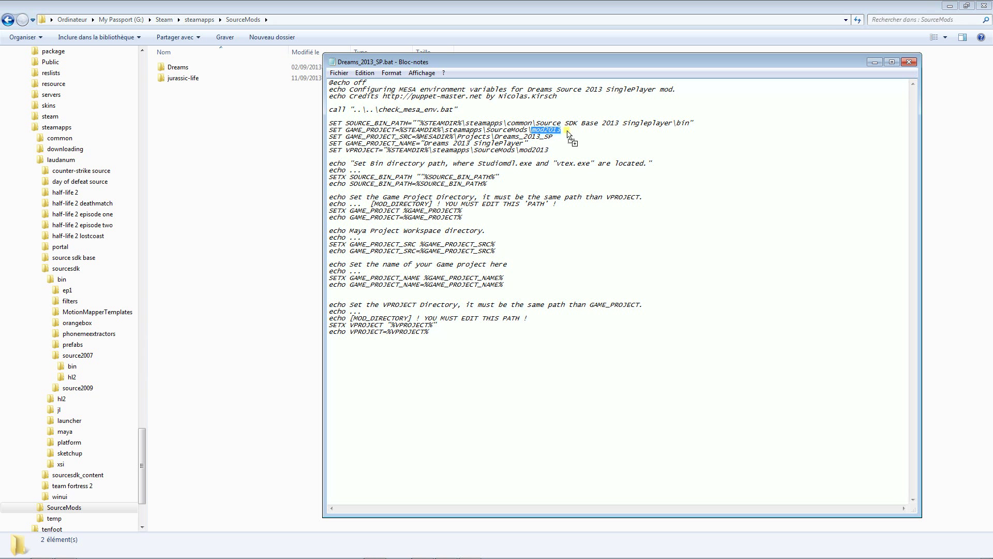
pyautogui.write('dreams')
pyautogui.hotkey('ctrl', 'shift', 'Left')
pyautogui.write('dr')
# - Return Explorer to the Dreams_2013_SP folder and close Notepad, saving the batch file
pyautogui.click(9, 20)
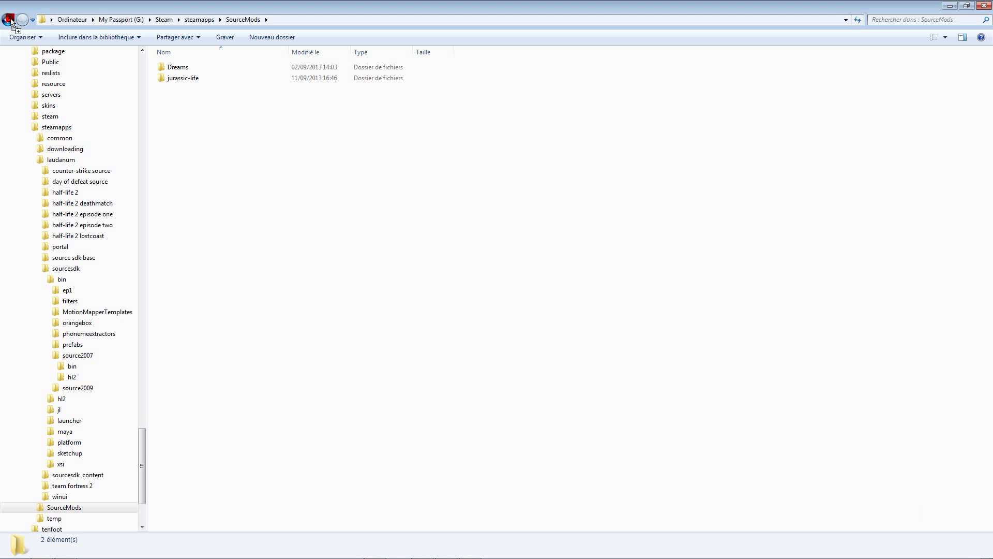
pyautogui.click(8, 20)
pyautogui.click(9, 20)
pyautogui.click(9, 20)
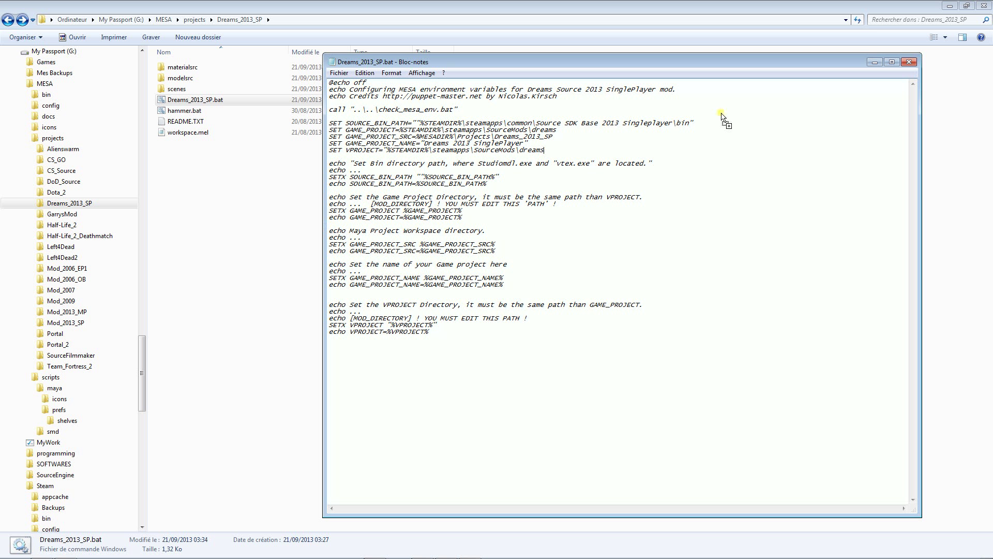
pyautogui.click(909, 62)
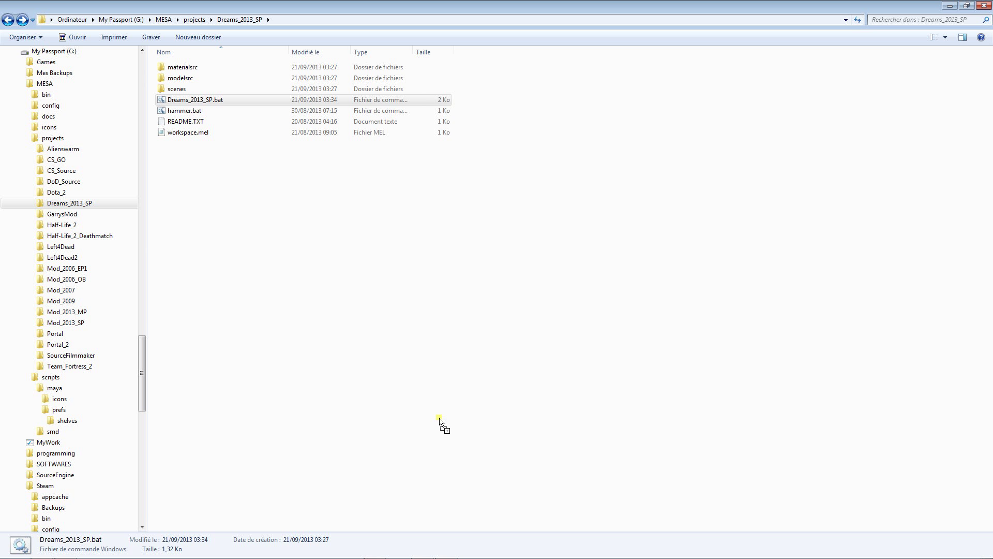
# - Reach Variables d'environnement through Ordinateur > Propriétés > Paramètres système avancés
pyautogui.moveTo(119, 557)
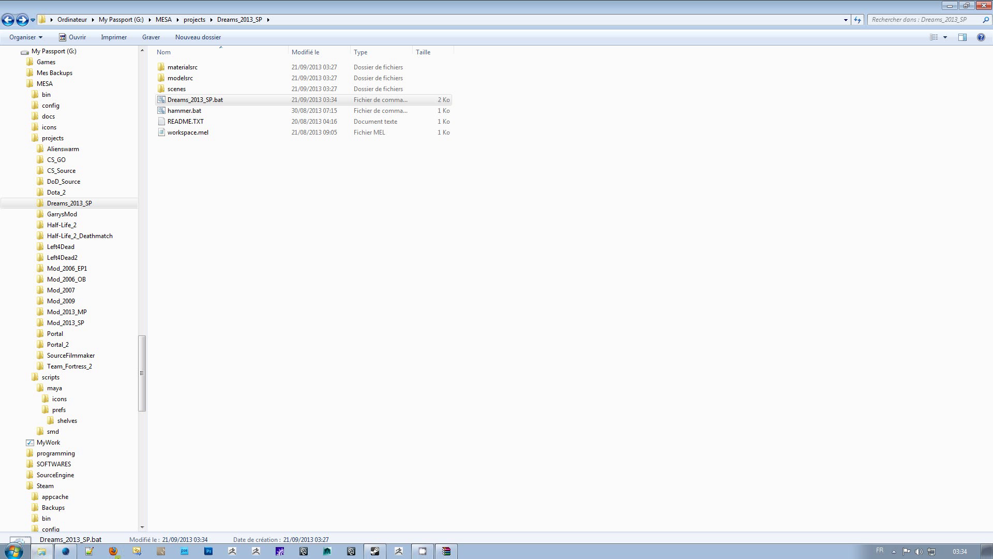
pyautogui.click(15, 554)
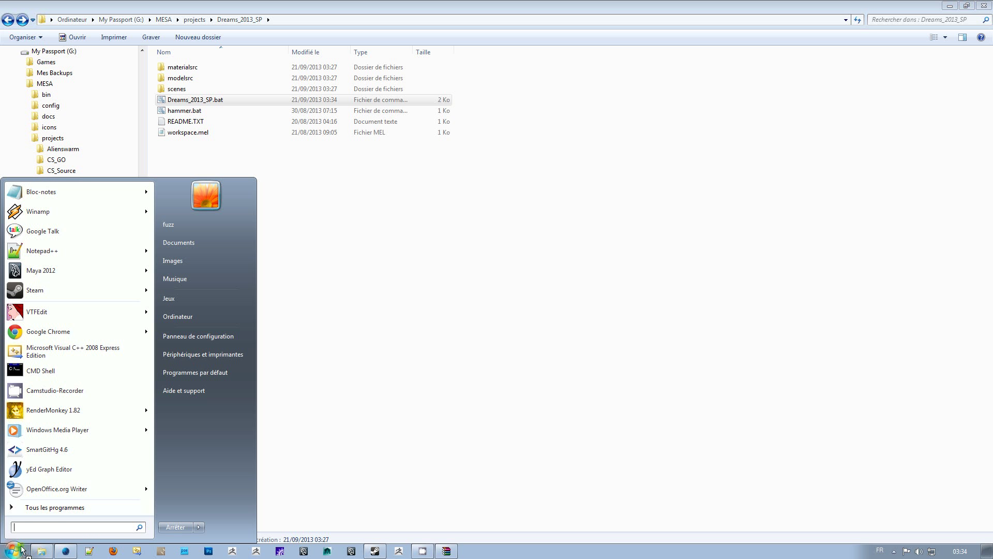
pyautogui.rightClick(234, 316)
pyautogui.click(257, 417)
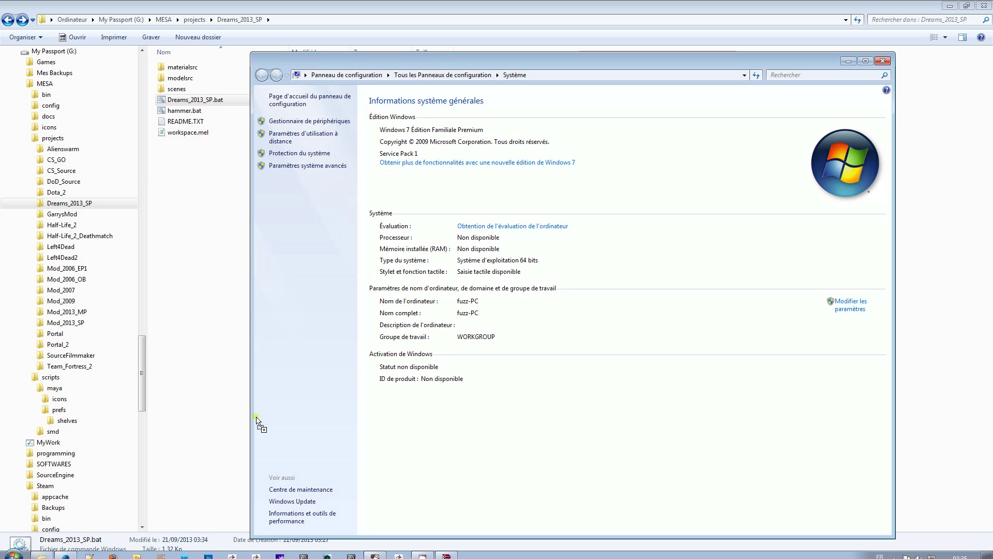
pyautogui.click(291, 166)
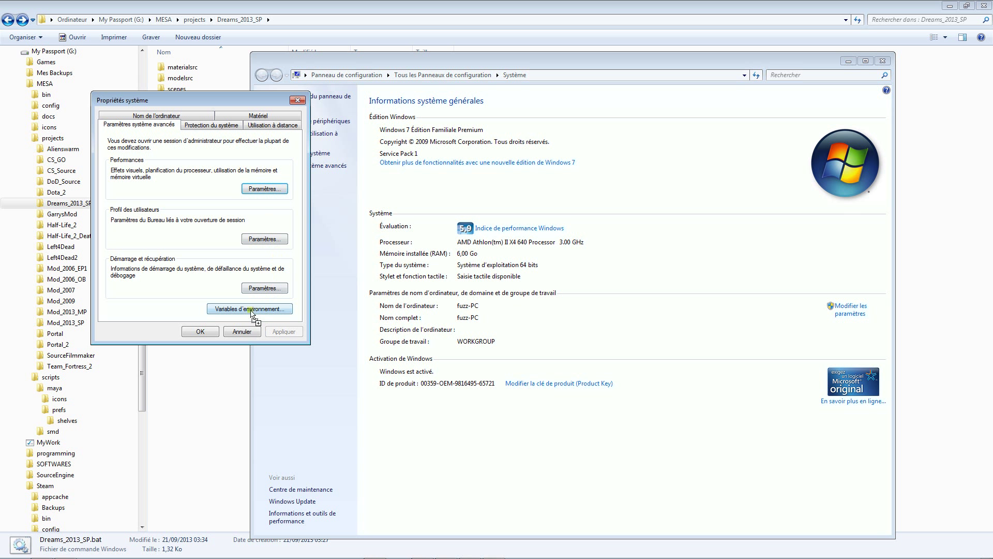
pyautogui.click(227, 310)
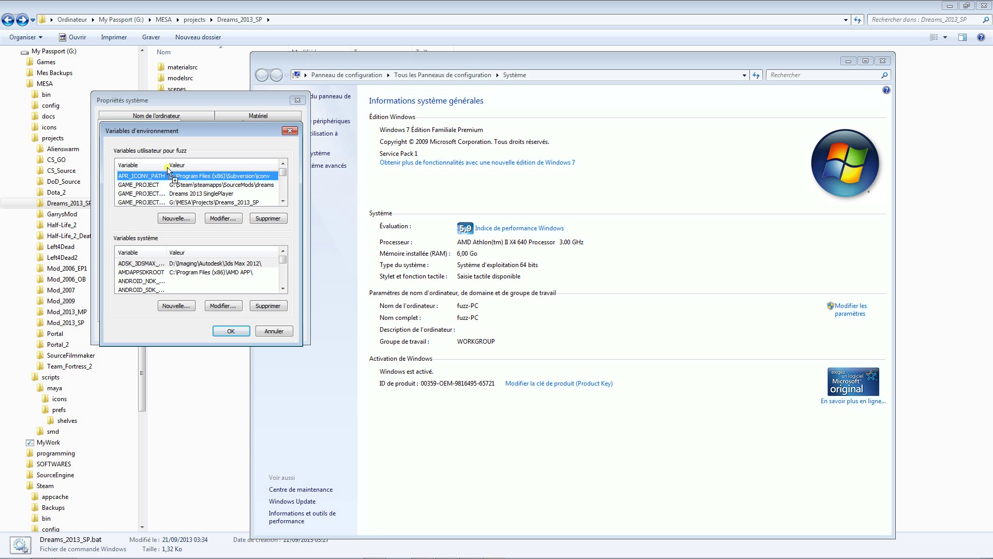
# - Widen the Variable column and scroll the user variables to check MAYA_SCRIPT_PATH and SOURCE_BIN_PATH
pyautogui.moveTo(167, 168); pyautogui.dragTo(176, 169)
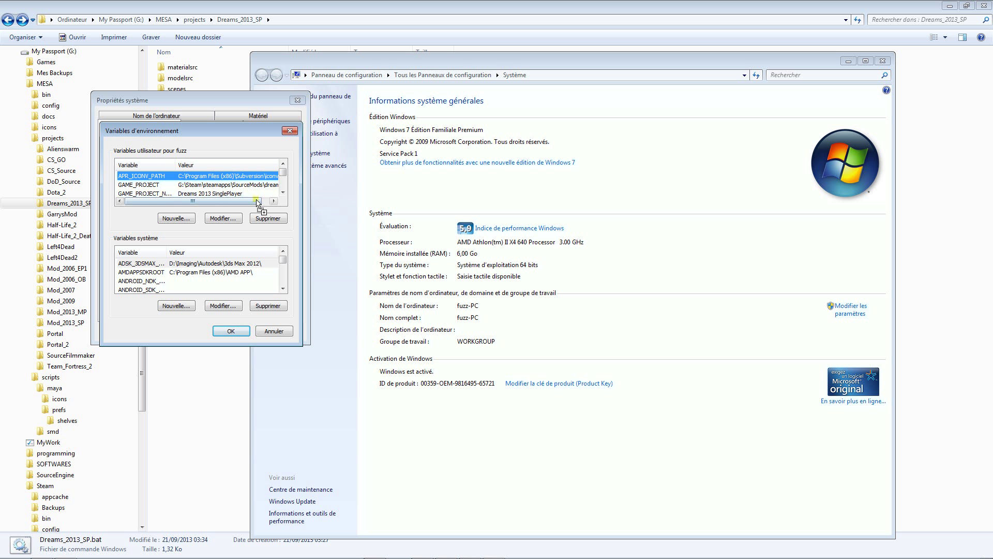
pyautogui.moveTo(268, 203); pyautogui.dragTo(285, 195)
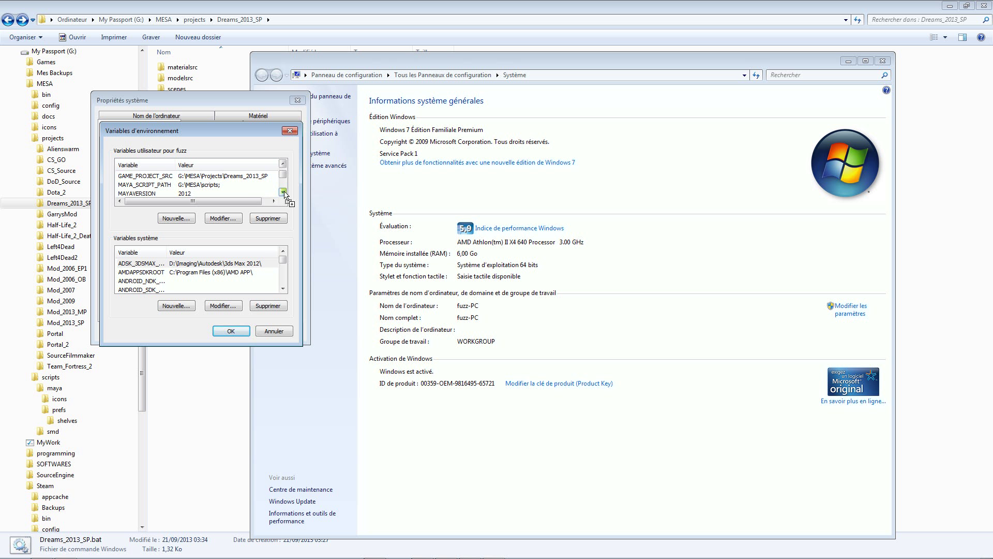
pyautogui.moveTo(284, 194); pyautogui.dragTo(182, 189)
pyautogui.moveTo(182, 190); pyautogui.dragTo(230, 180)
pyautogui.doubleClick(229, 180)
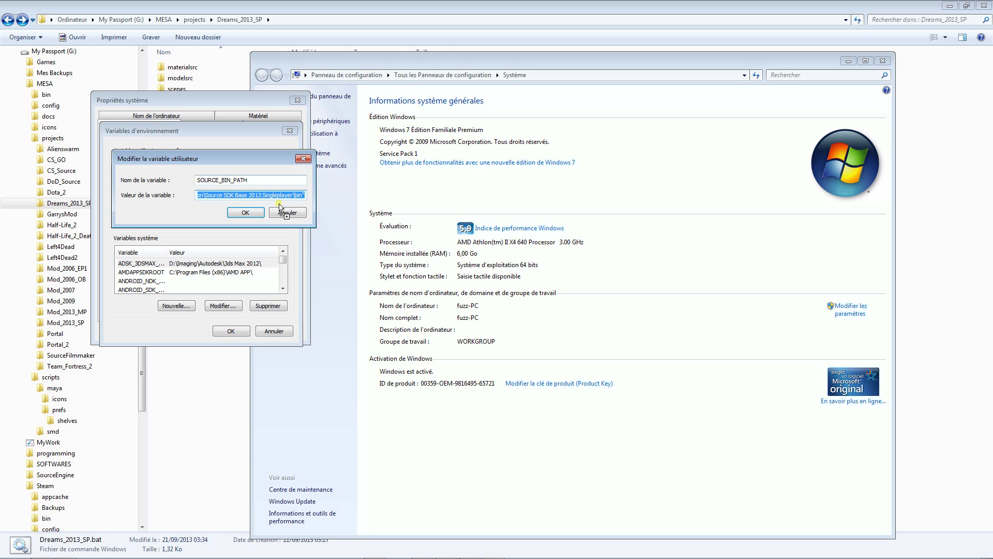
pyautogui.click(304, 195)
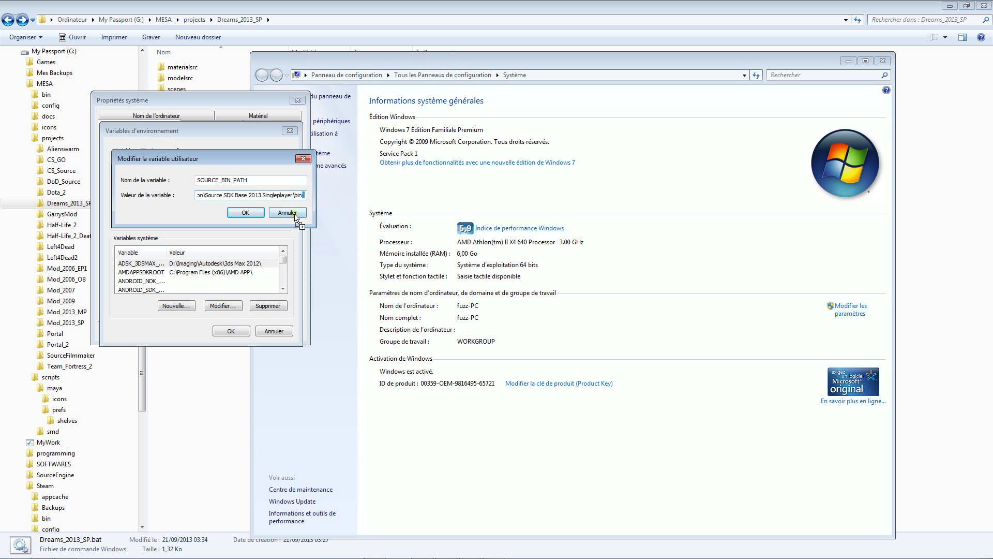
pyautogui.press('Home')
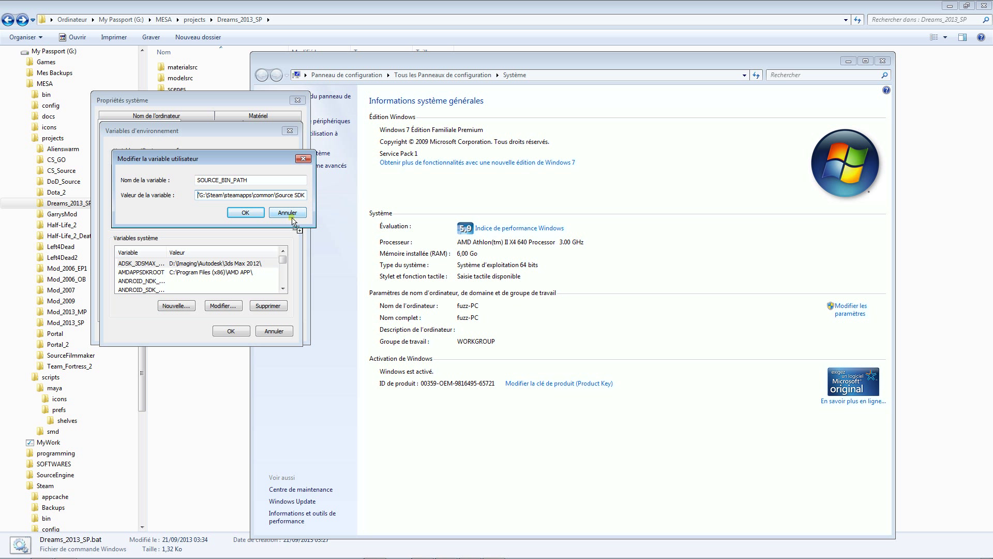
# - Confirm the edited user variable and scroll through STEAMDIR, STEAMUSER, TMP and VPROJECT
pyautogui.click(246, 213)
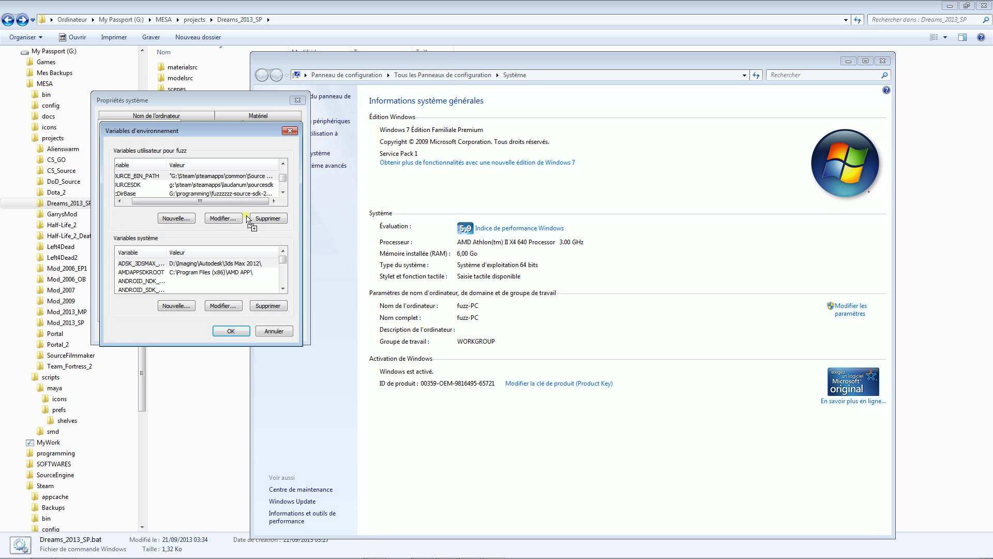
pyautogui.moveTo(195, 202); pyautogui.dragTo(198, 204)
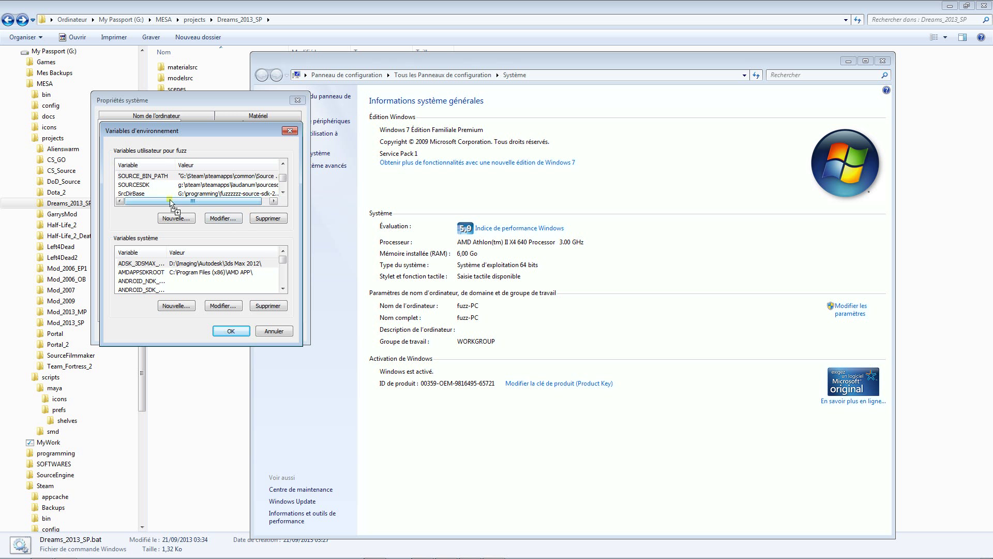
pyautogui.click(282, 193)
pyautogui.click(283, 193)
pyautogui.click(282, 193)
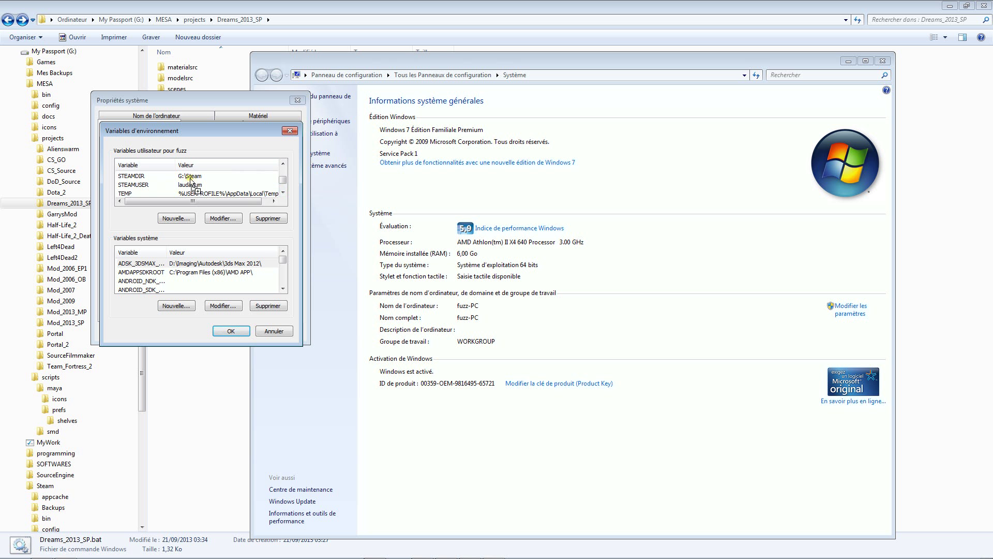
pyautogui.click(283, 193)
pyautogui.click(283, 193)
pyautogui.click(283, 193)
pyautogui.click(282, 193)
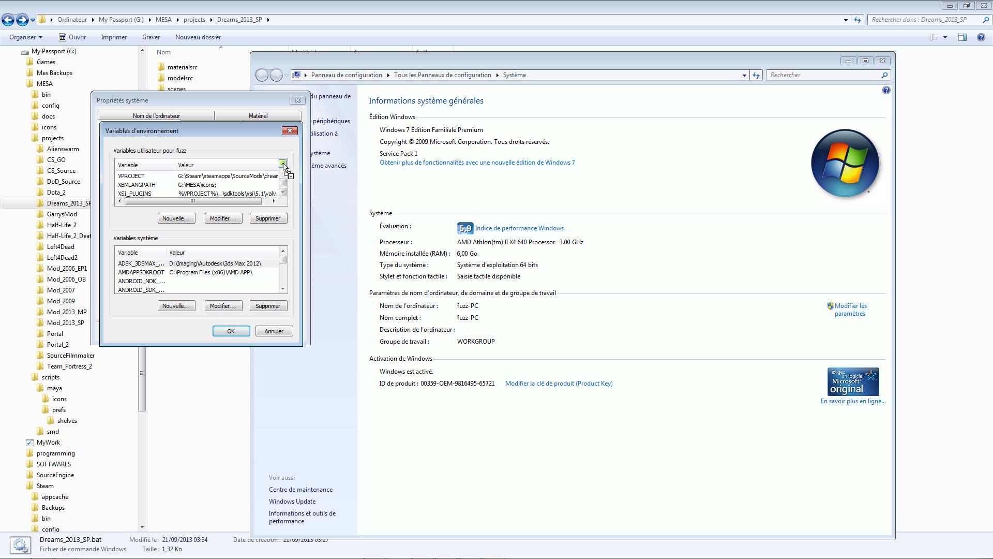
pyautogui.click(283, 163)
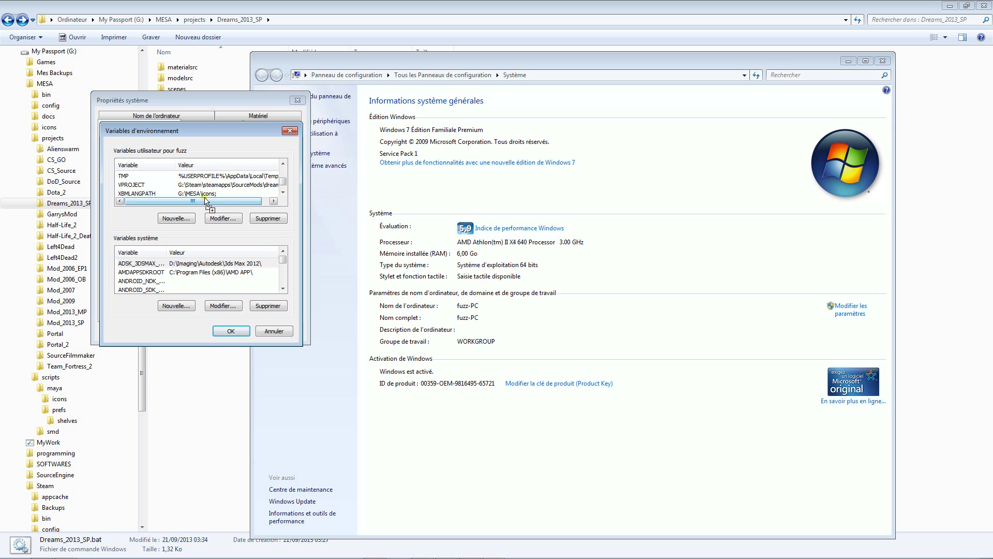
# - Review the remaining user variables down to XSI_VERSION and accept the Environment Variables dialog
pyautogui.moveTo(178, 203); pyautogui.dragTo(214, 203)
pyautogui.click(283, 193)
pyautogui.click(283, 193)
pyautogui.moveTo(248, 204); pyautogui.dragTo(241, 203)
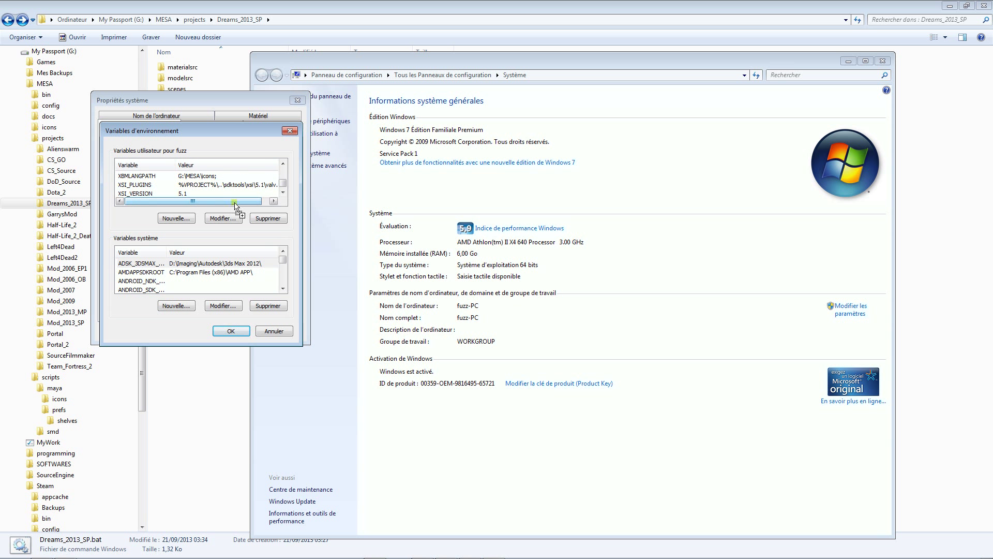
pyautogui.click(283, 192)
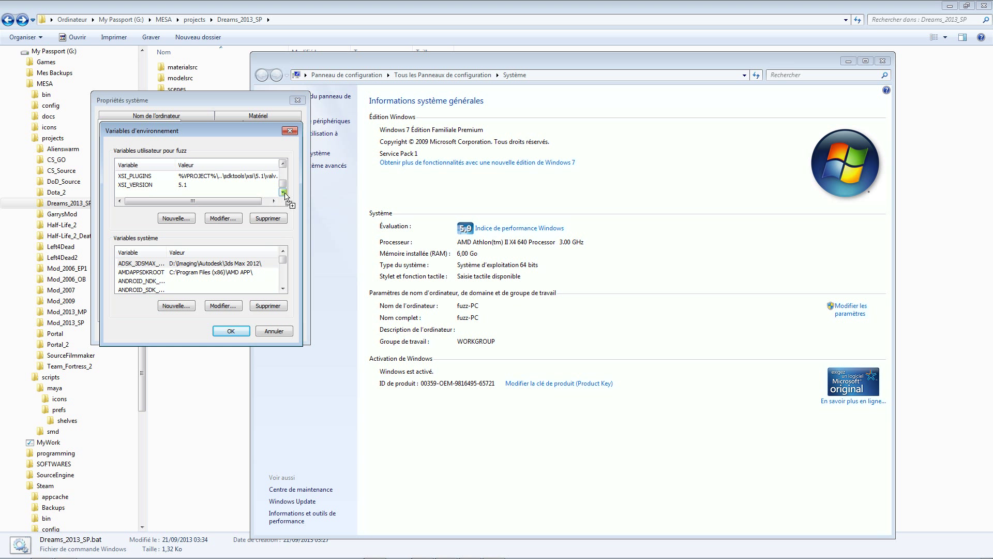
pyautogui.click(232, 331)
# - Close System Properties and the System window, then bring Maya 2012 forward from the taskbar
pyautogui.click(207, 333)
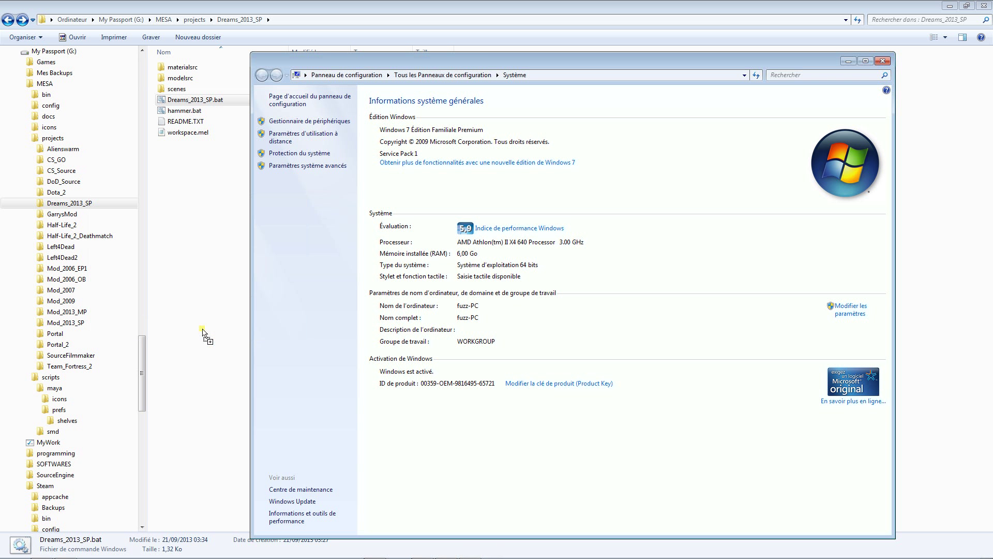
pyautogui.click(881, 62)
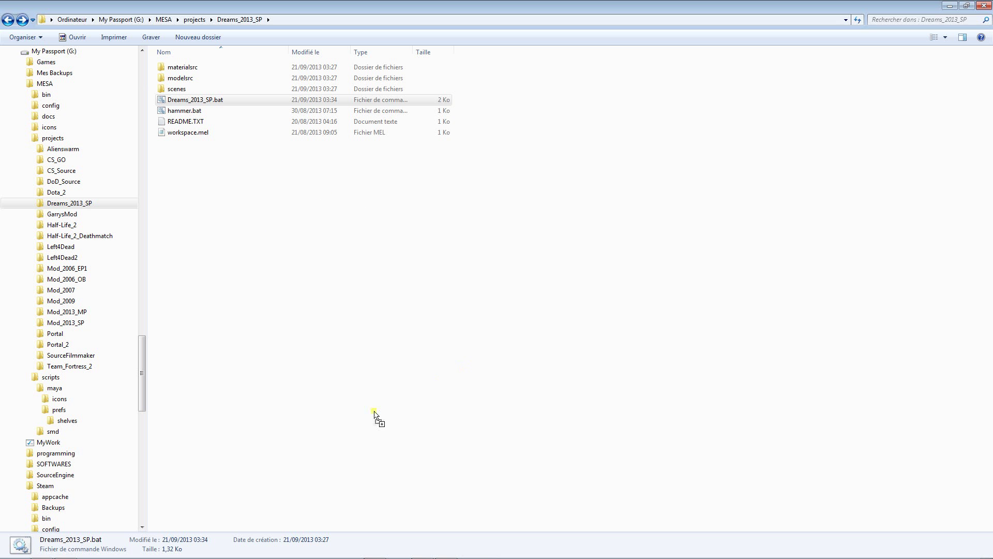
pyautogui.press('super')
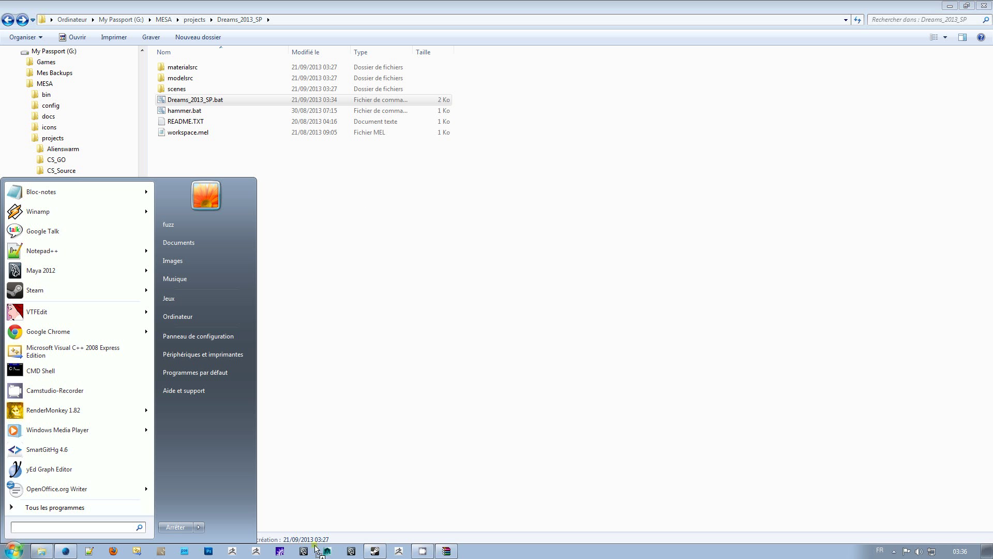
pyautogui.click(341, 491)
pyautogui.click(342, 492)
pyautogui.moveTo(304, 554)
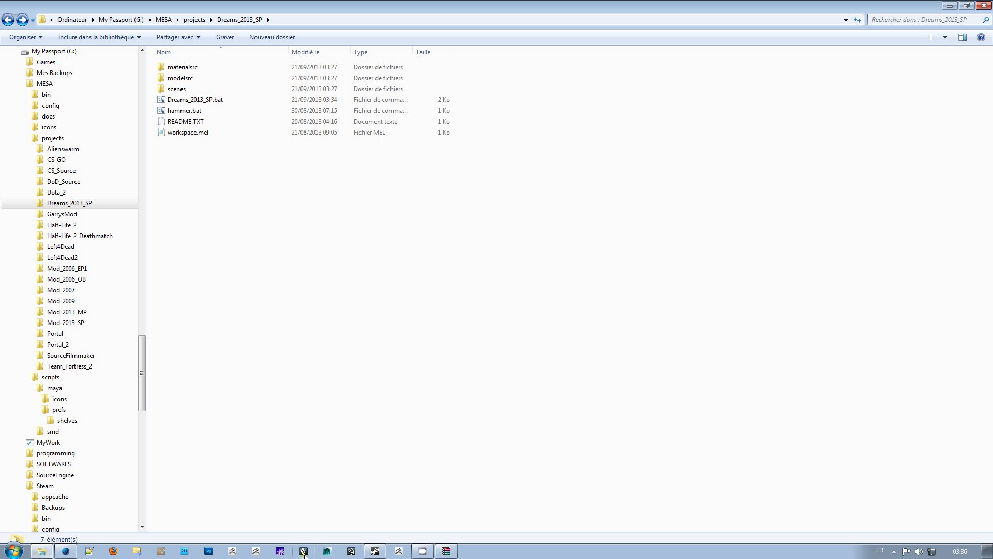
pyautogui.click(304, 554)
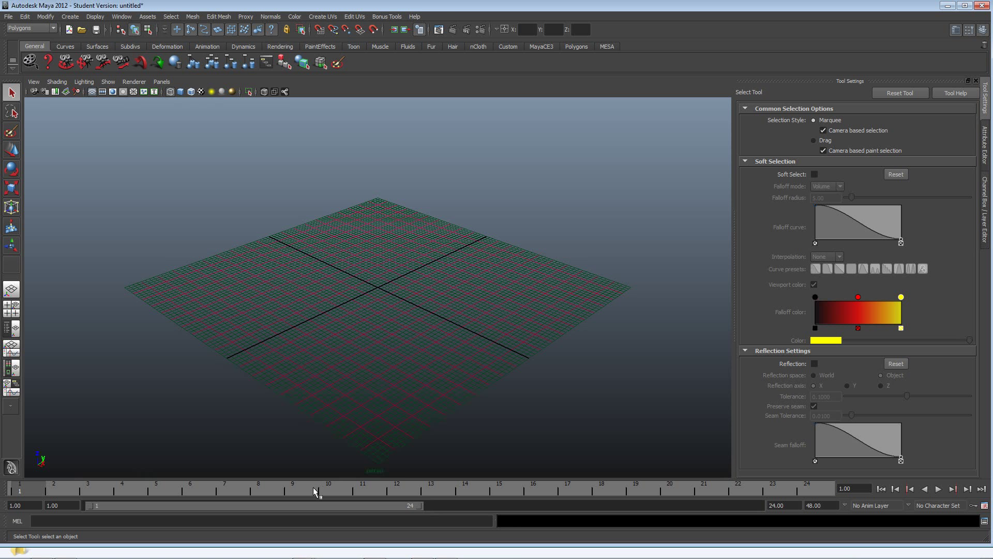
# - Check the workspace.mel file in the Dreams_2013_SP project folder in Explorer
pyautogui.click(7, 17)
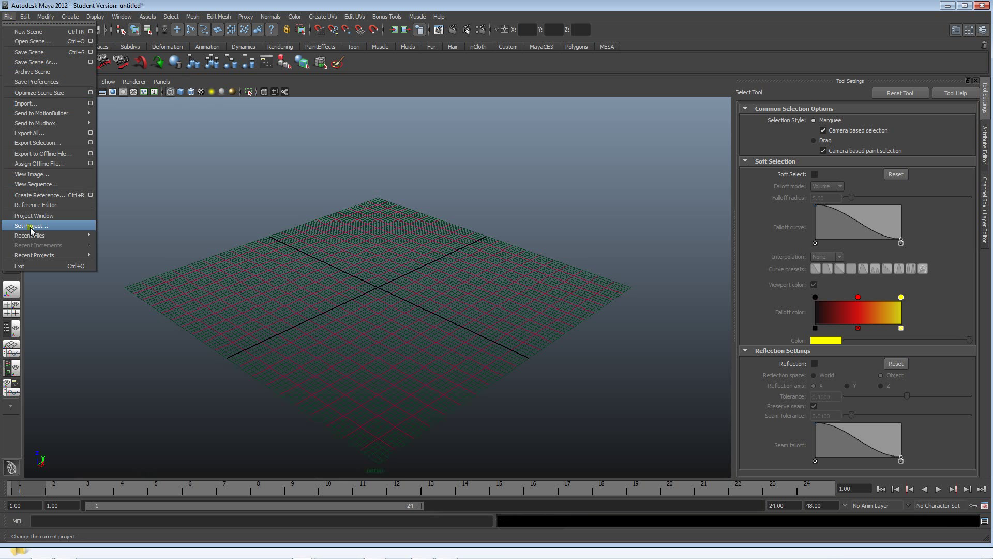
pyautogui.hotkey('alt', 'Tab')
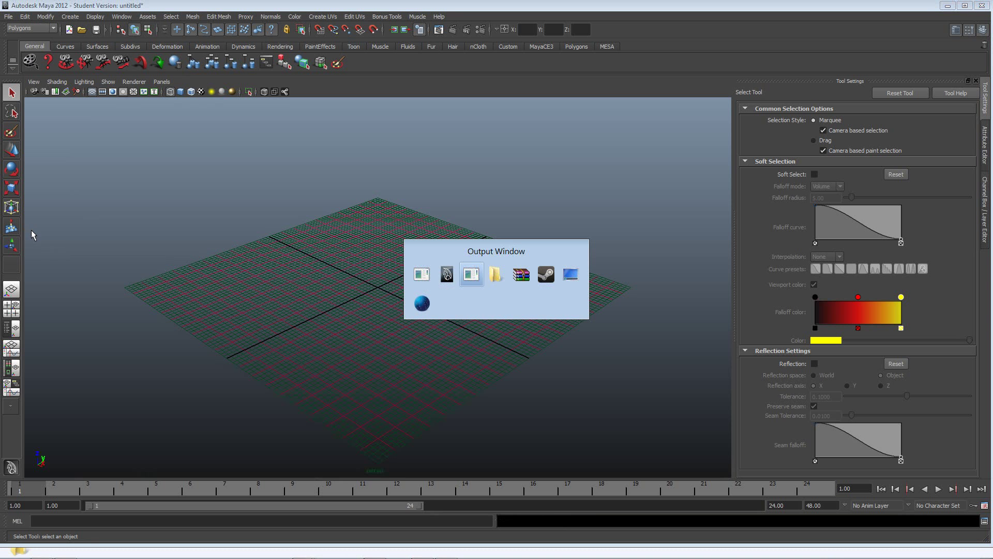
pyautogui.hotkey('alt', 'Tab')
pyautogui.click(187, 132)
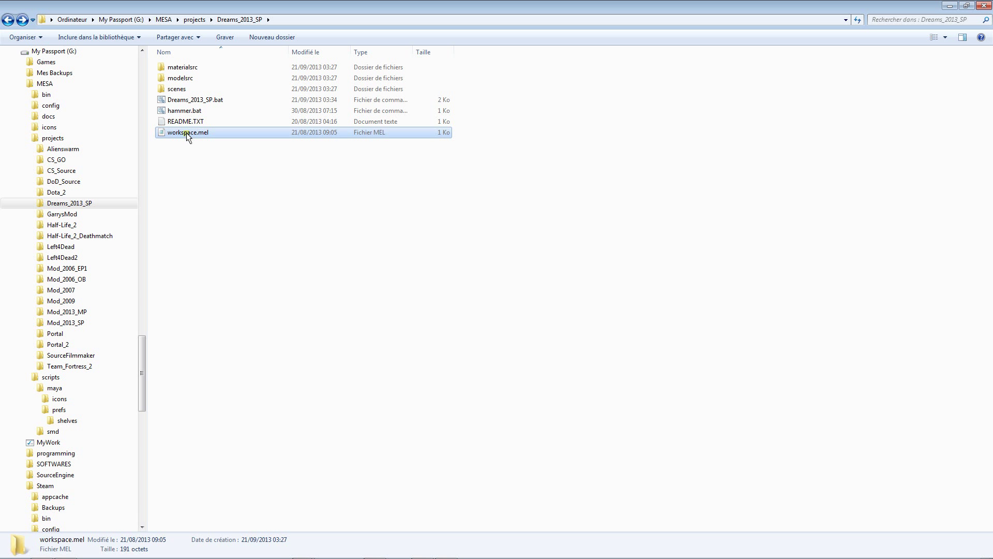
pyautogui.hotkey('alt', 'Tab')
# - Set Maya's current project to G:\MESA\projects\Dreams_2013_SP with File > Set Project
pyautogui.click(9, 17)
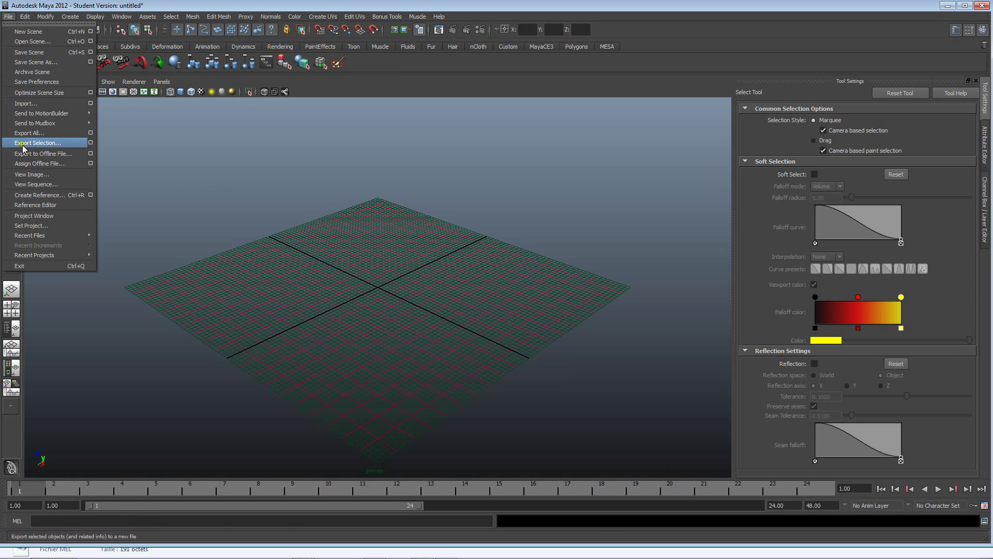
pyautogui.click(51, 227)
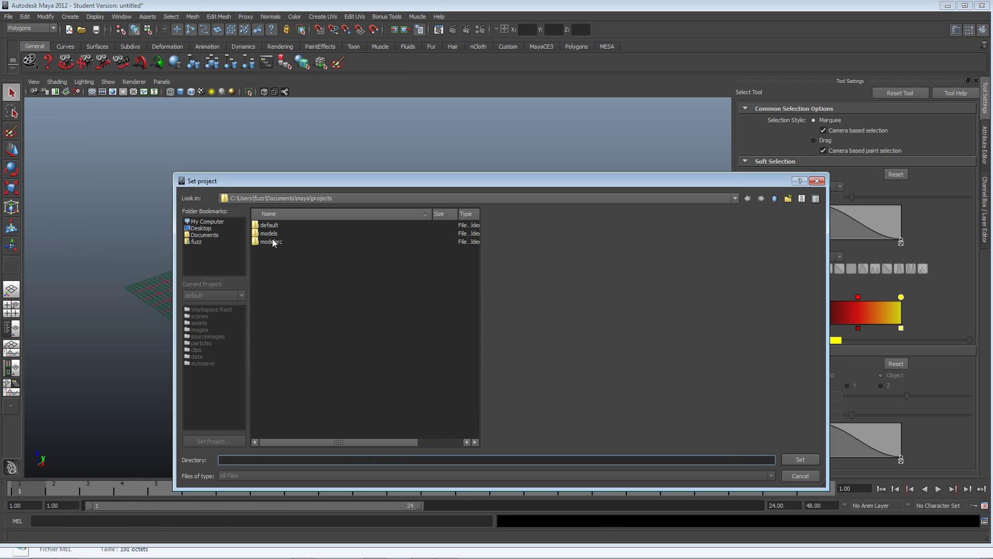
pyautogui.click(203, 223)
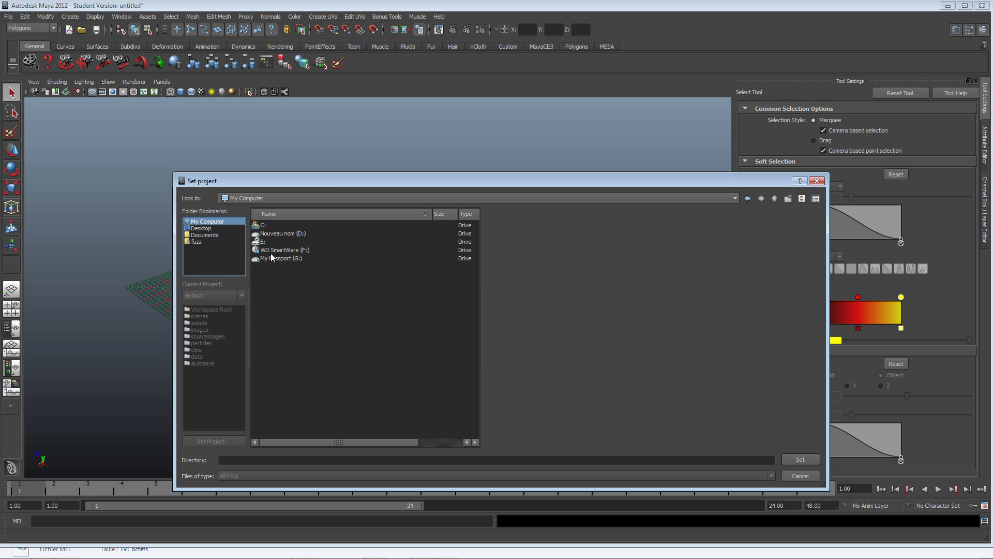
pyautogui.doubleClick(287, 259)
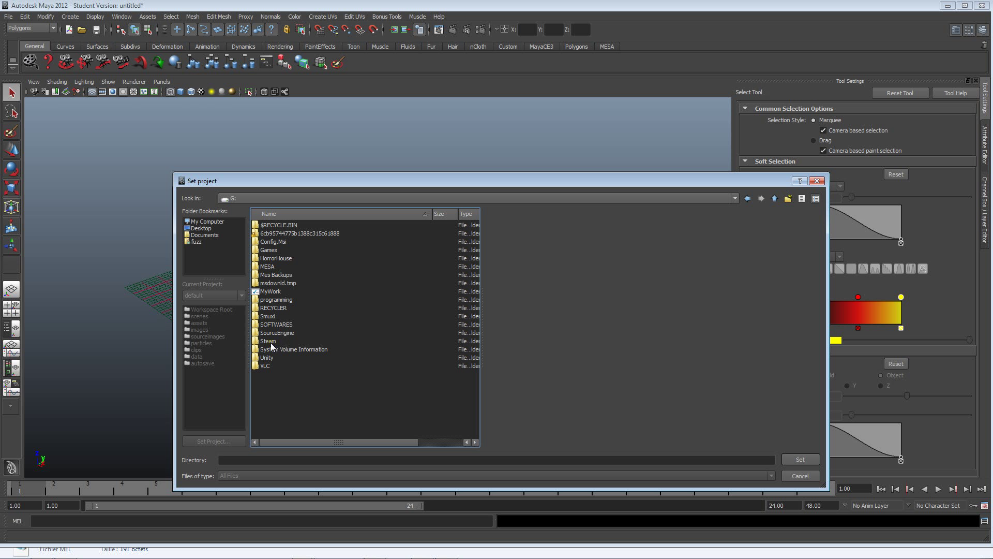
pyautogui.click(269, 268)
pyautogui.doubleClick(270, 268)
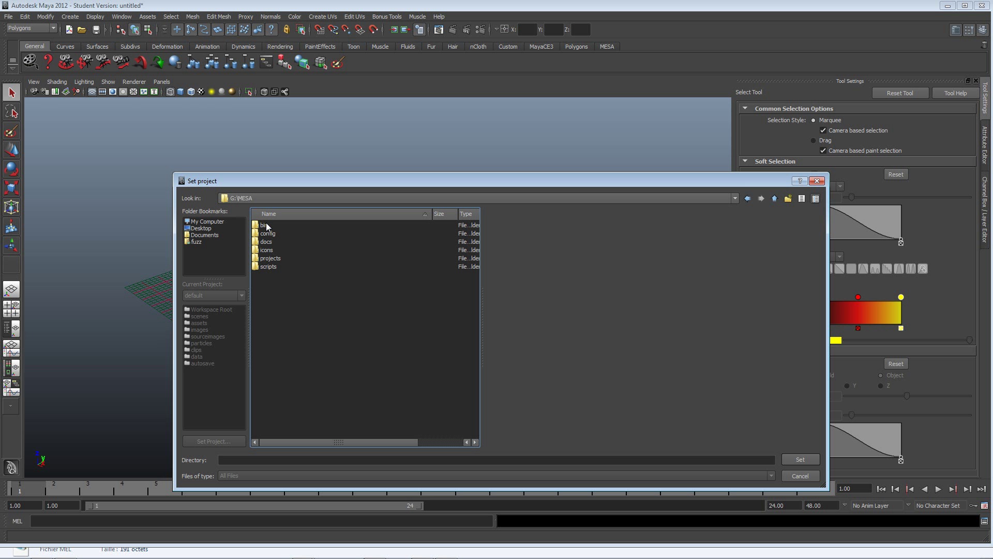
pyautogui.doubleClick(269, 259)
pyautogui.click(271, 267)
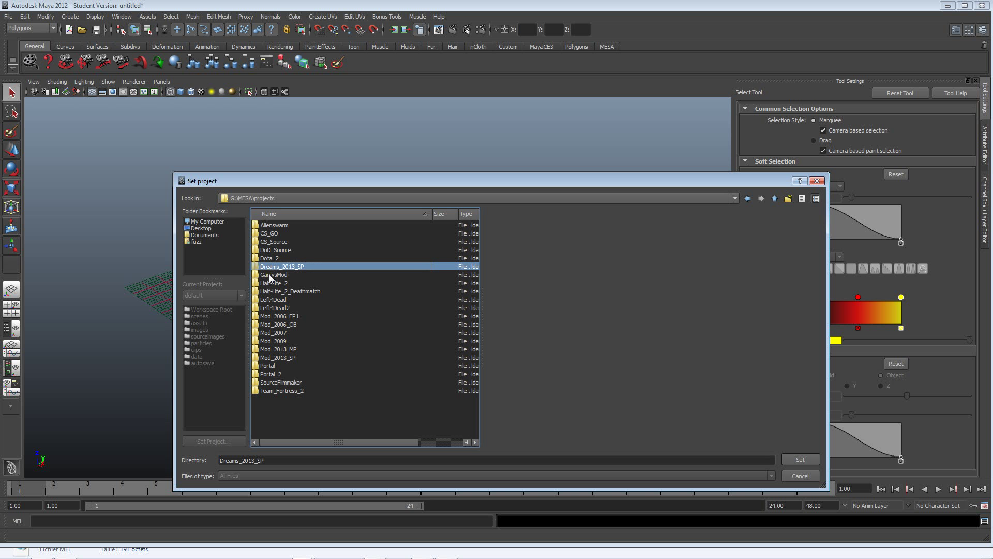
pyautogui.click(801, 459)
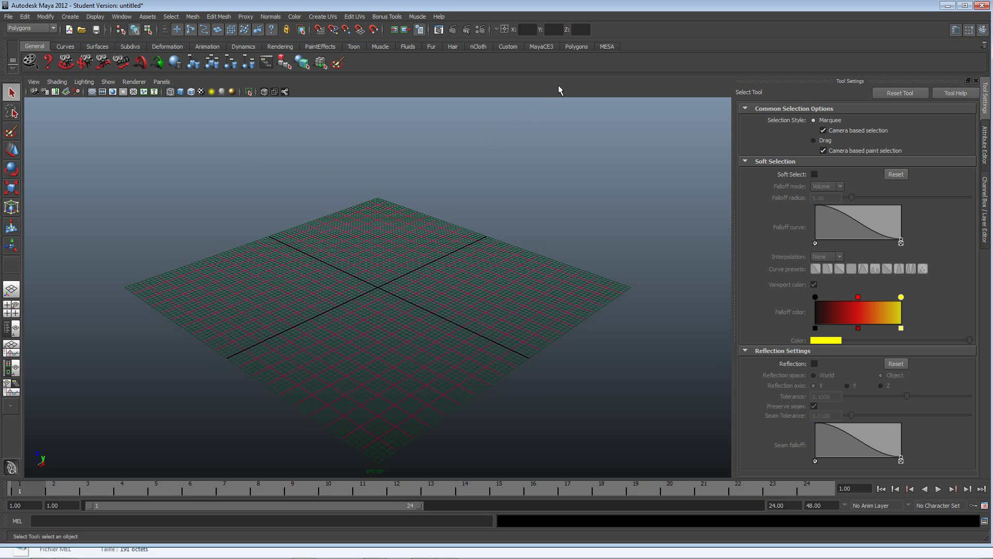
# - On the MESA shelf, review the SMD Options paths for Dreams_2013_SP and SourceMods\dreams, then save them
pyautogui.click(606, 46)
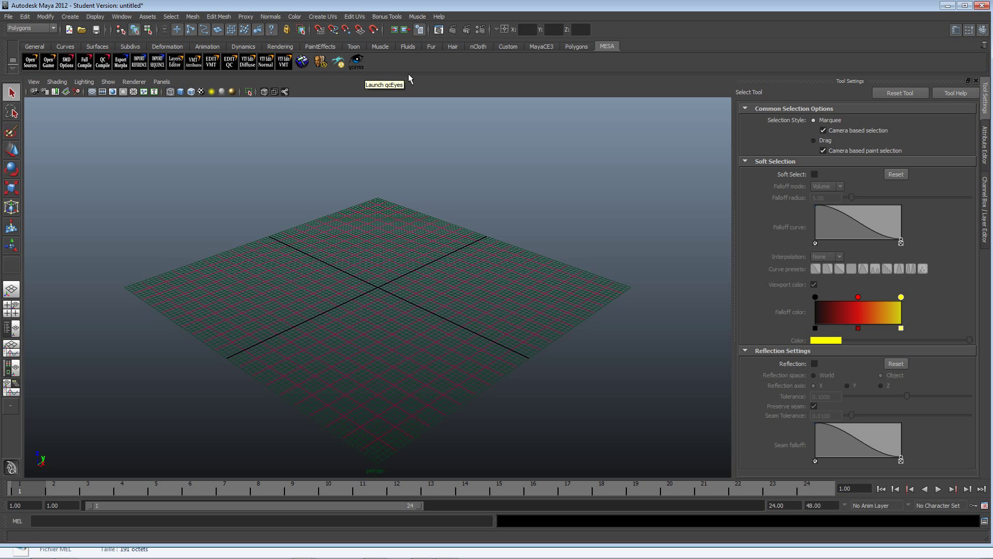
pyautogui.click(67, 63)
pyautogui.click(404, 188)
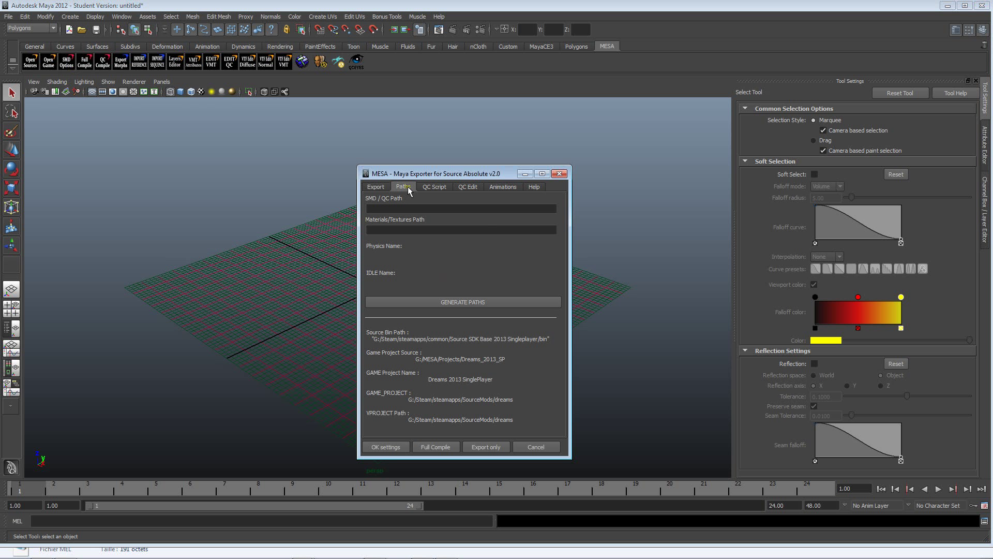
pyautogui.moveTo(419, 174); pyautogui.dragTo(416, 151)
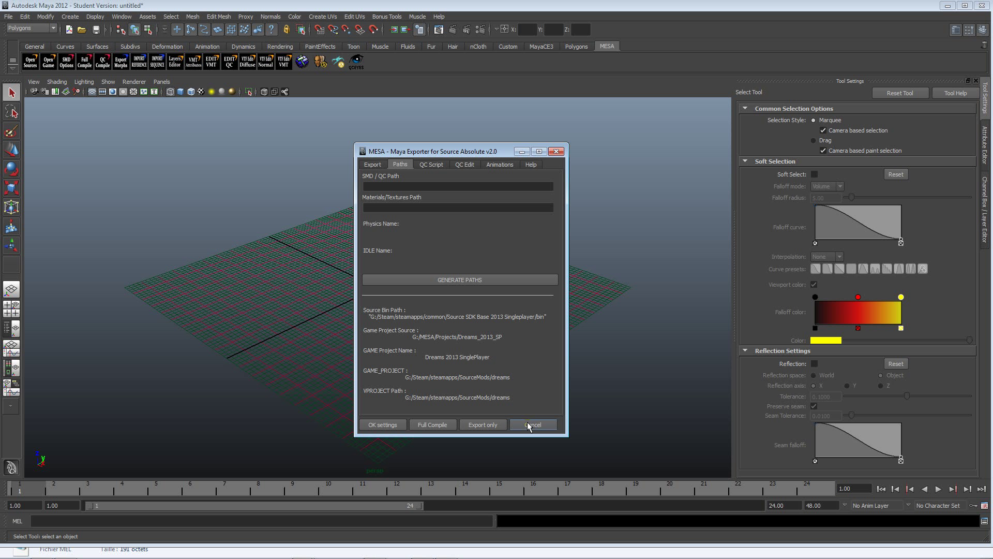
pyautogui.click(383, 424)
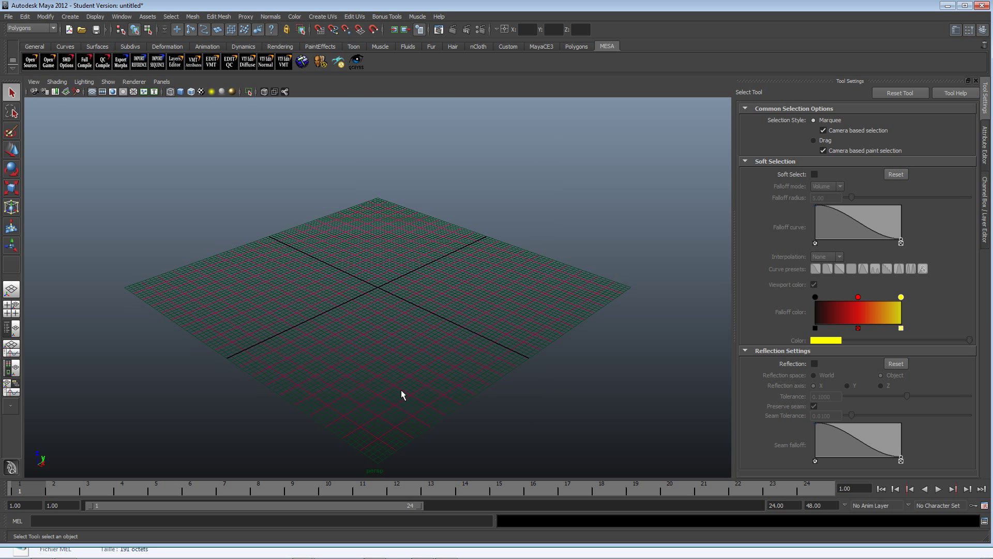